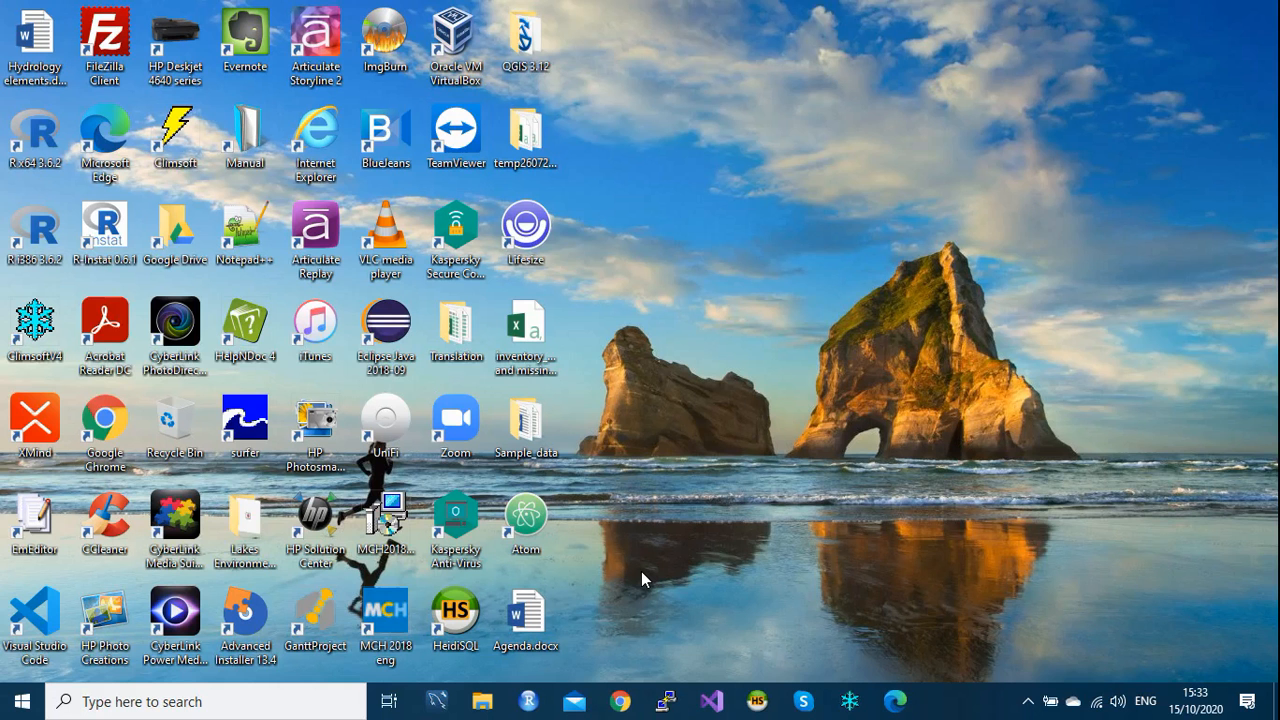
Step: Open Sample_data > sample_data_Clicom and bring up the Open with options for Clicom_dly_1017.txt
{"action": "double_click", "coordinate": [527, 440]}
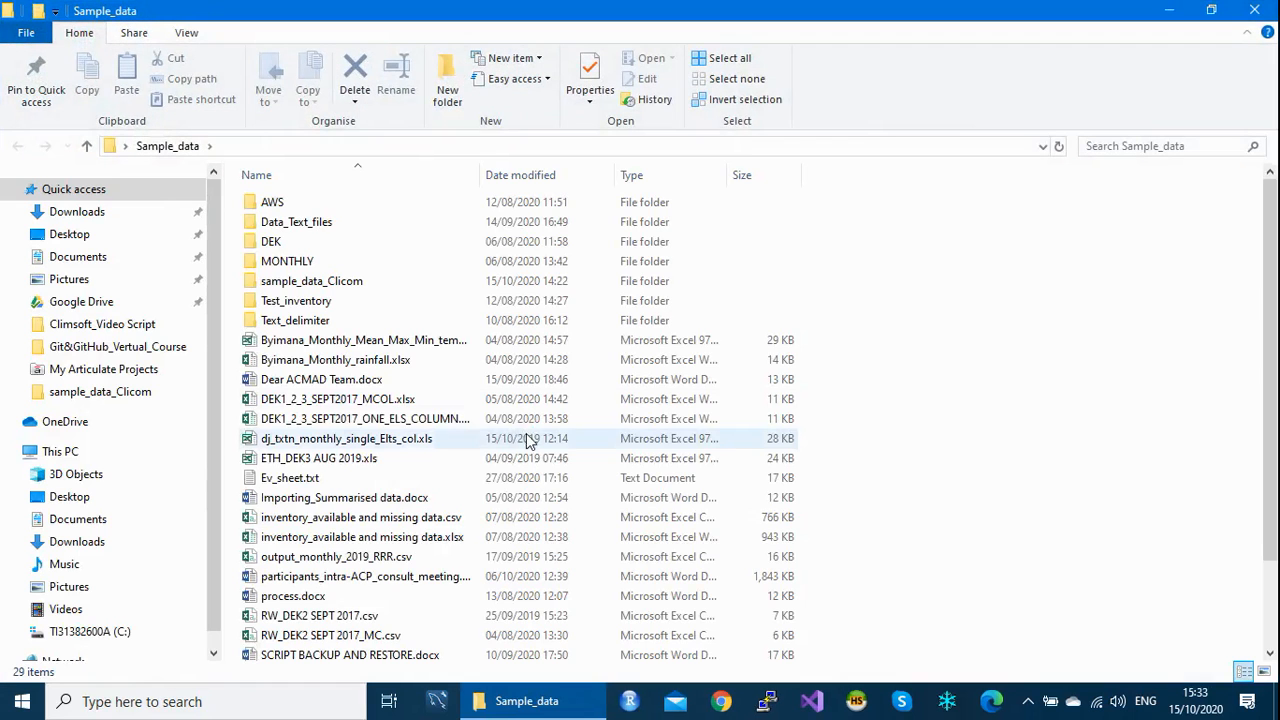
{"action": "double_click", "coordinate": [322, 284]}
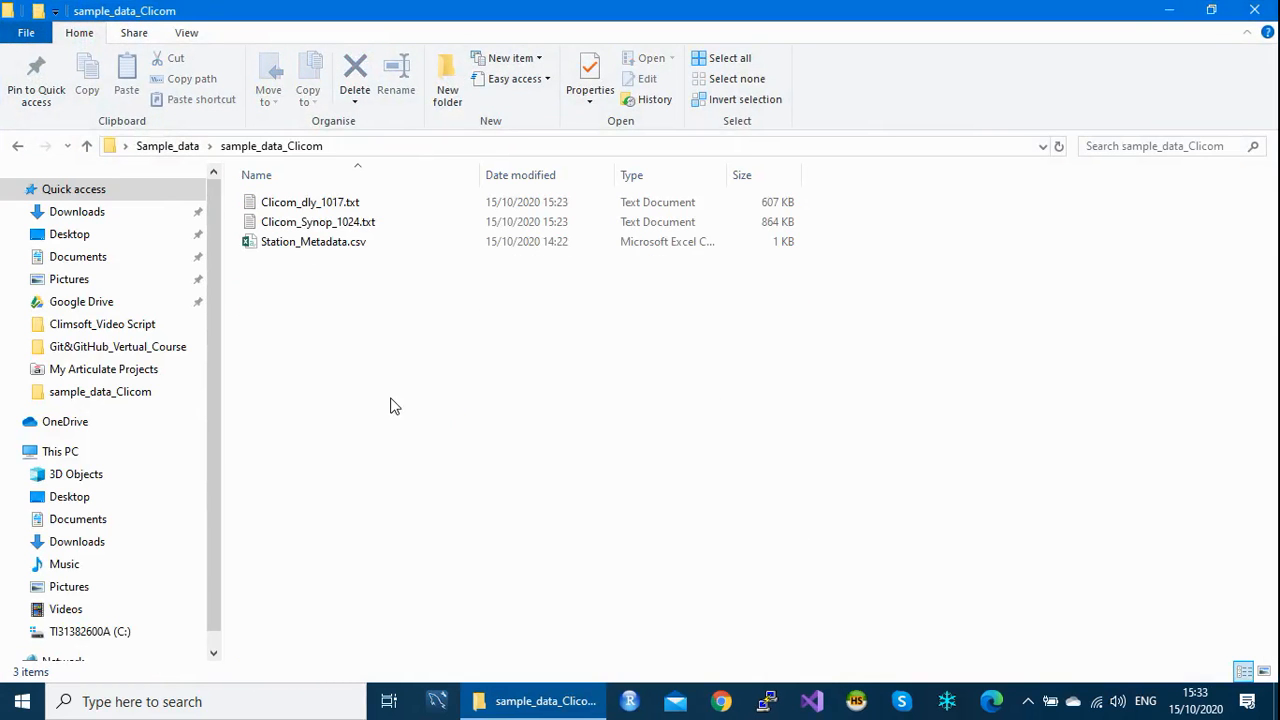
{"action": "left_click", "coordinate": [303, 210]}
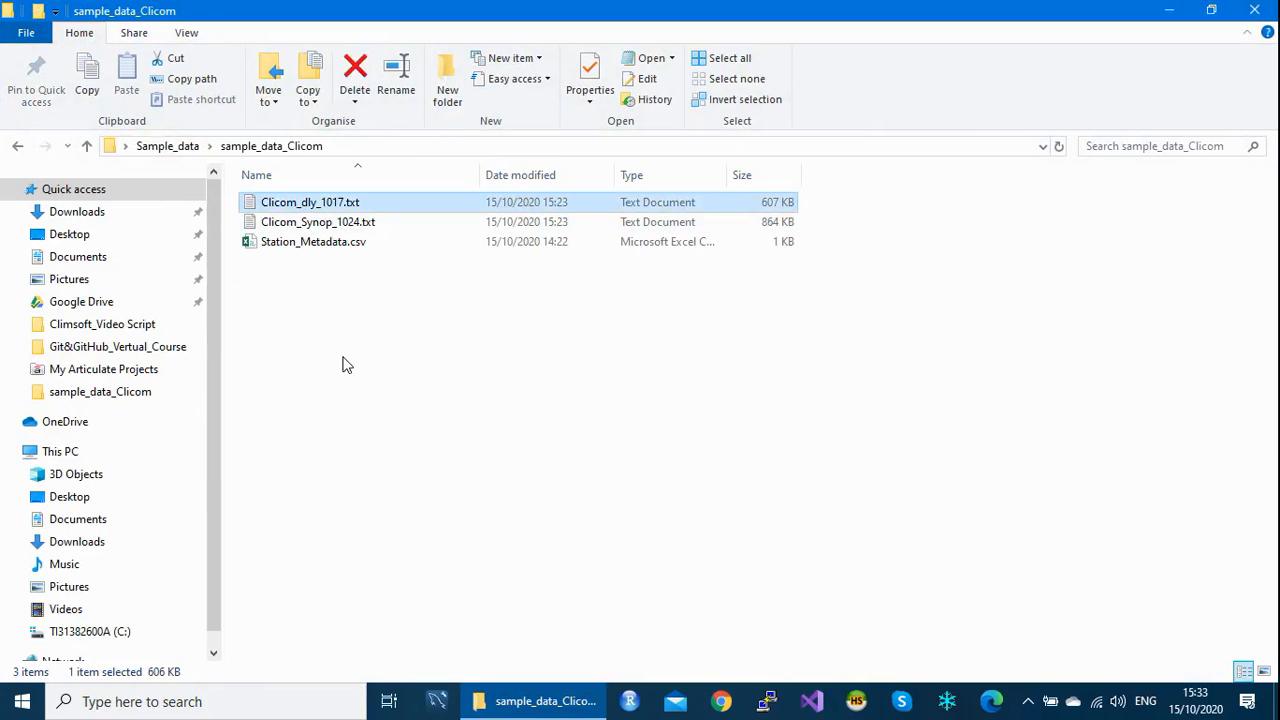
{"action": "right_click", "coordinate": [296, 206]}
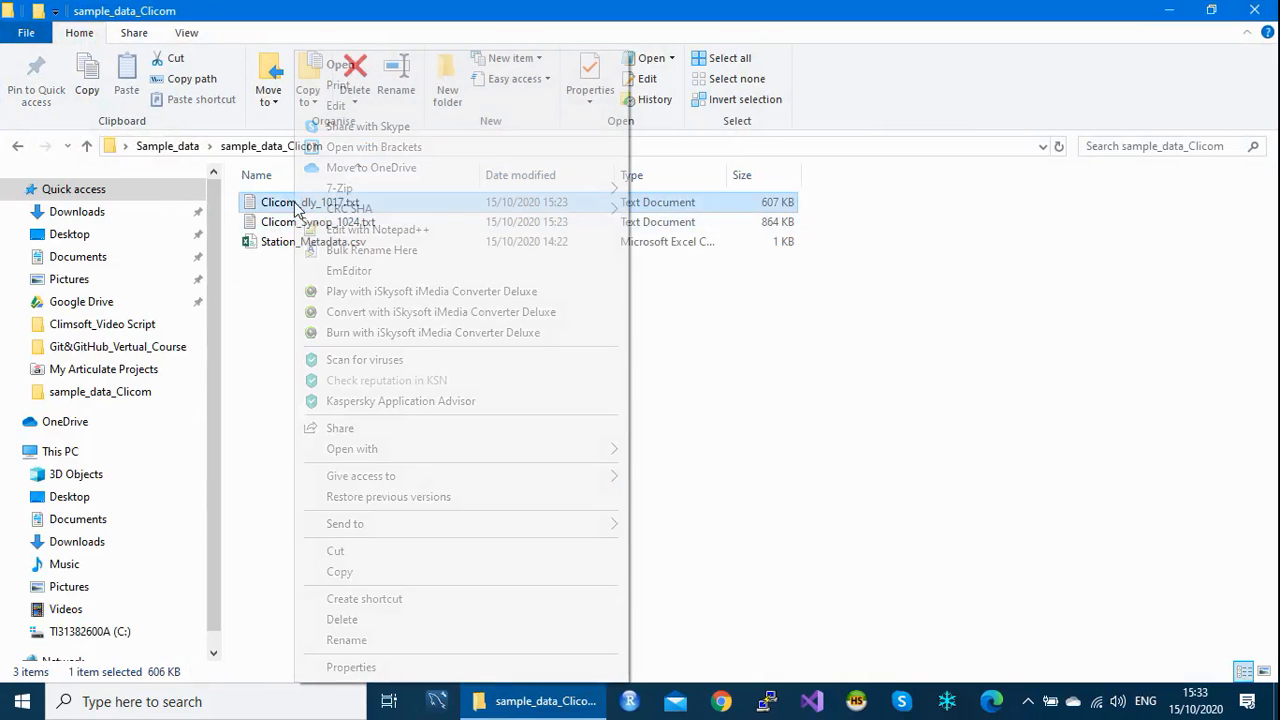
{"action": "mouse_move", "coordinate": [368, 450]}
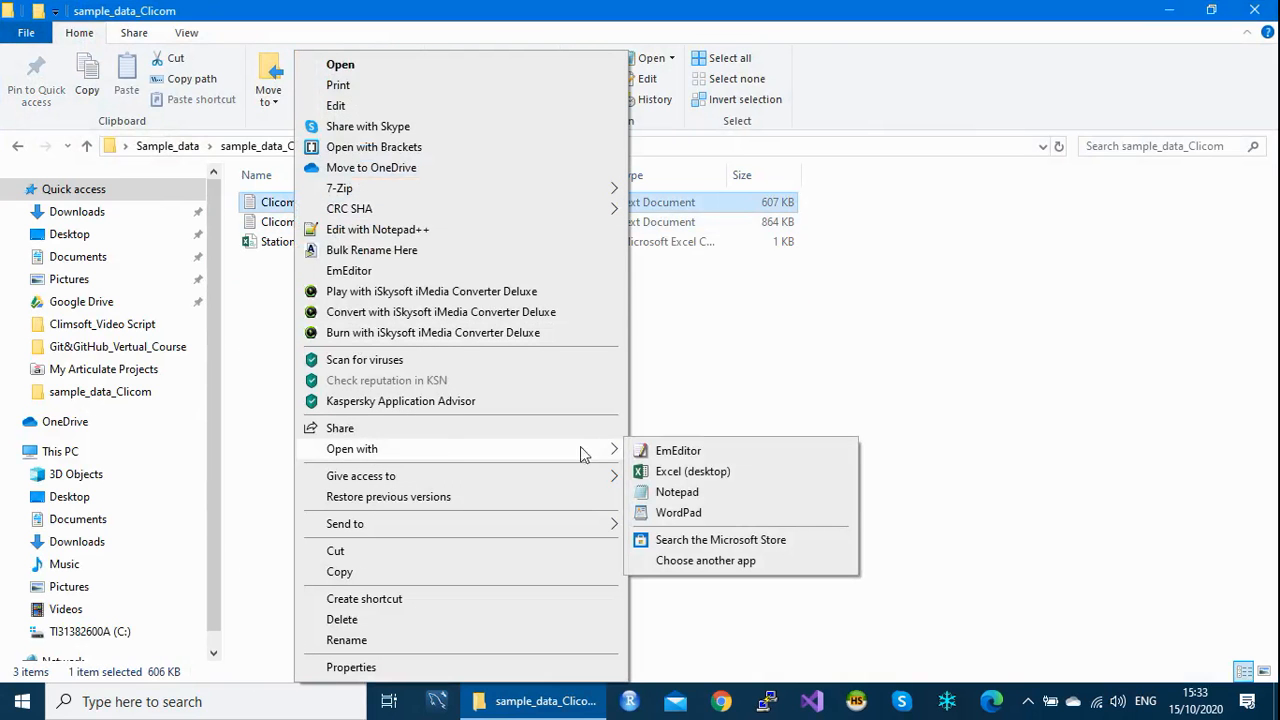
Step: View Clicom_dly_1017.txt in Notepad, scrolling through its comma-separated daily records, then close it
{"action": "left_click", "coordinate": [687, 495]}
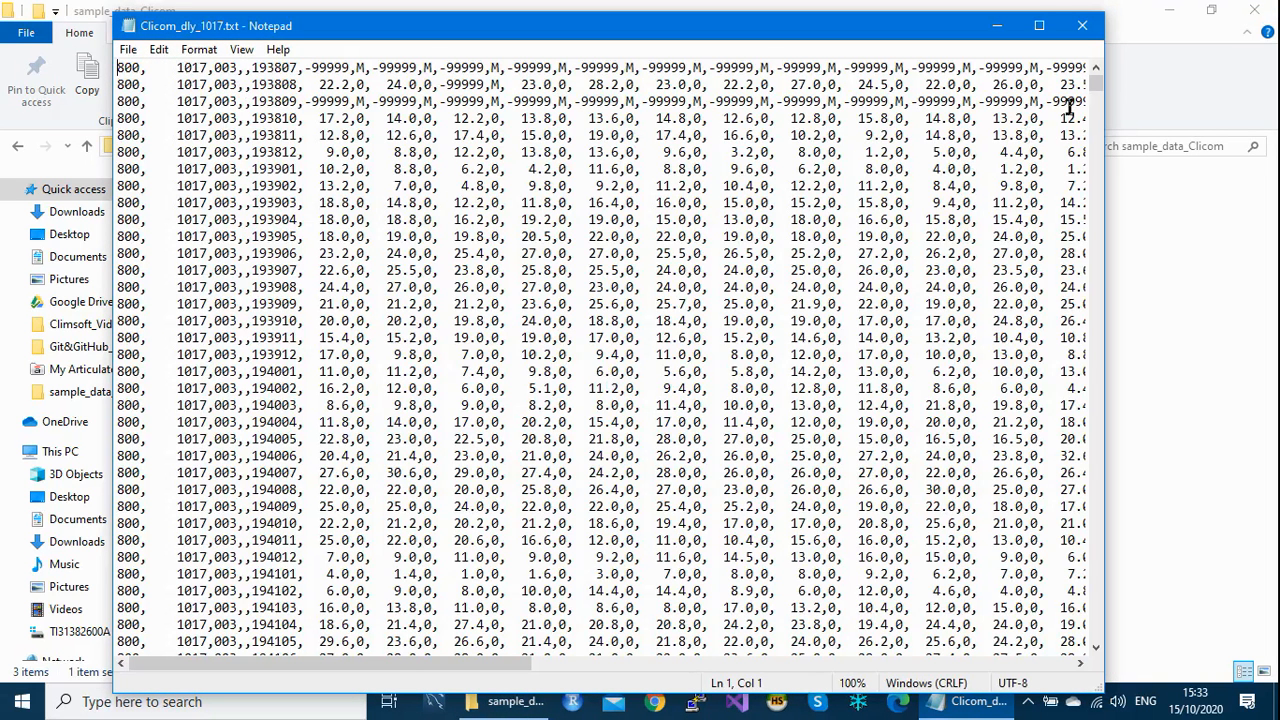
{"action": "left_click_drag", "start_coordinate": [1096, 88], "coordinate": [1085, 62]}
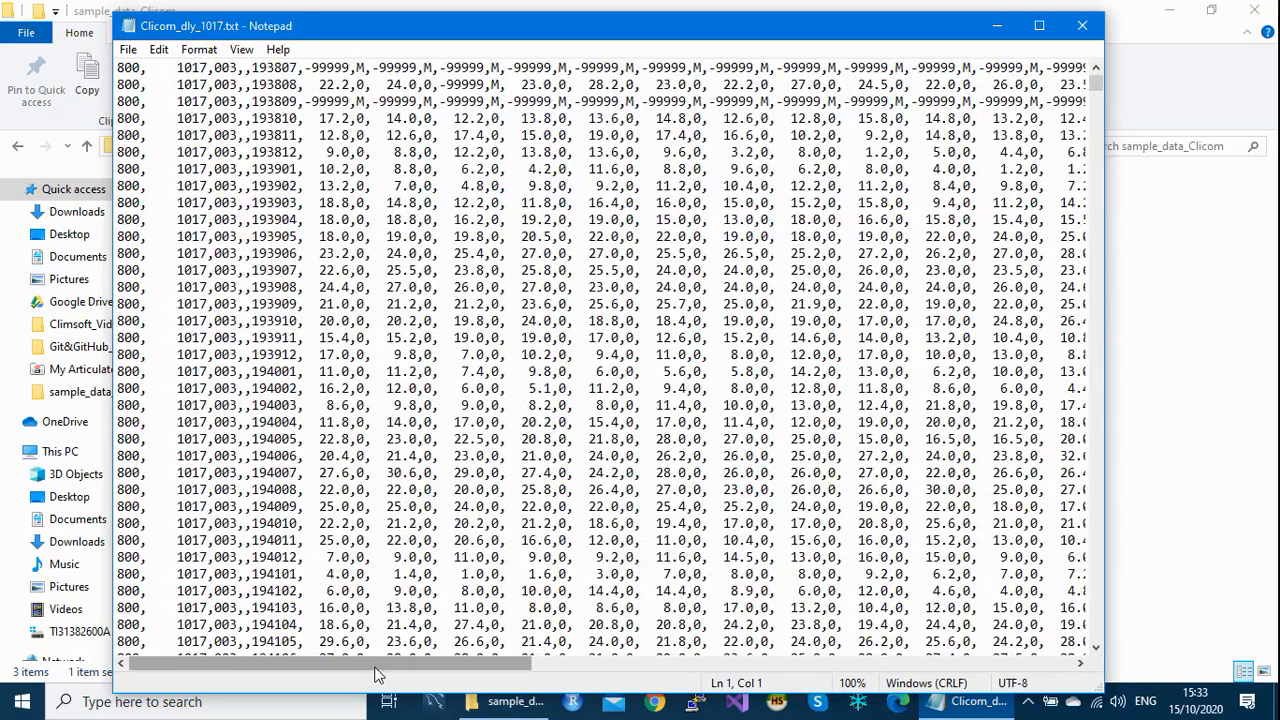
{"action": "left_click_drag", "start_coordinate": [375, 676], "coordinate": [115, 712]}
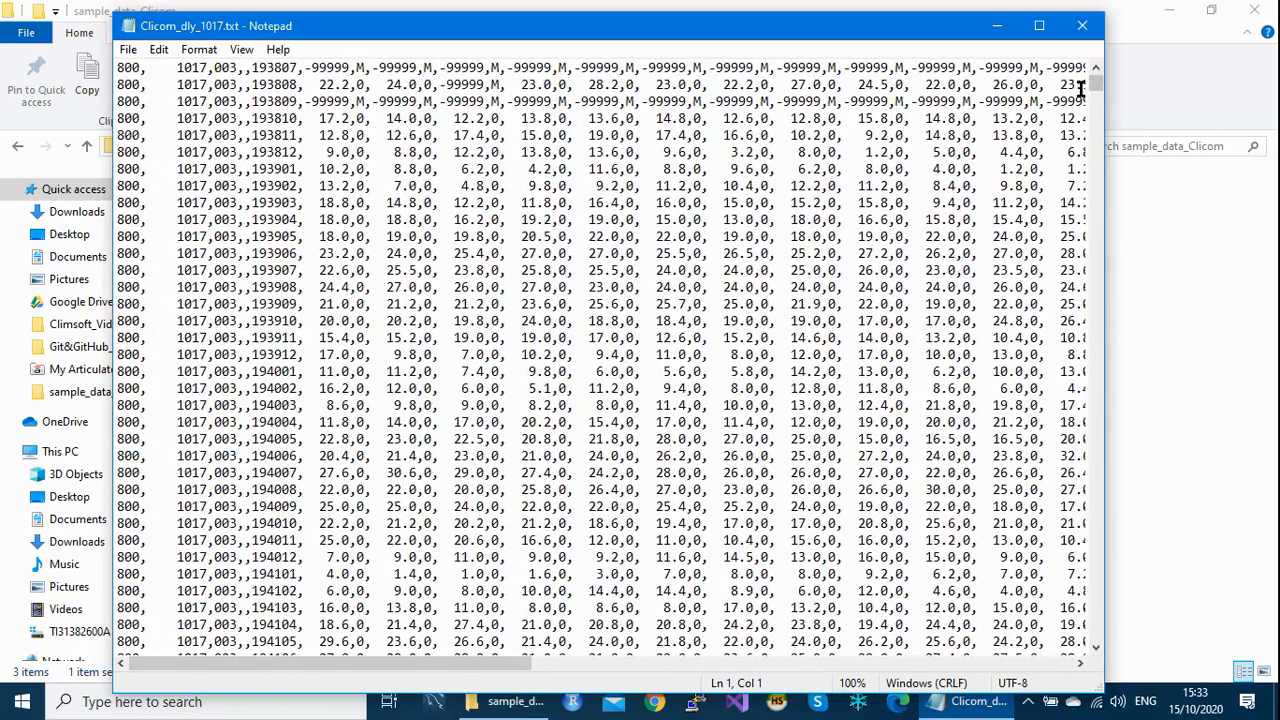
{"action": "left_click_drag", "start_coordinate": [1094, 84], "coordinate": [1140, 508]}
{"action": "key", "text": "ctrl+Home"}
{"action": "left_click_drag", "start_coordinate": [1096, 84], "coordinate": [1065, 66]}
{"action": "left_click", "coordinate": [1082, 26]}
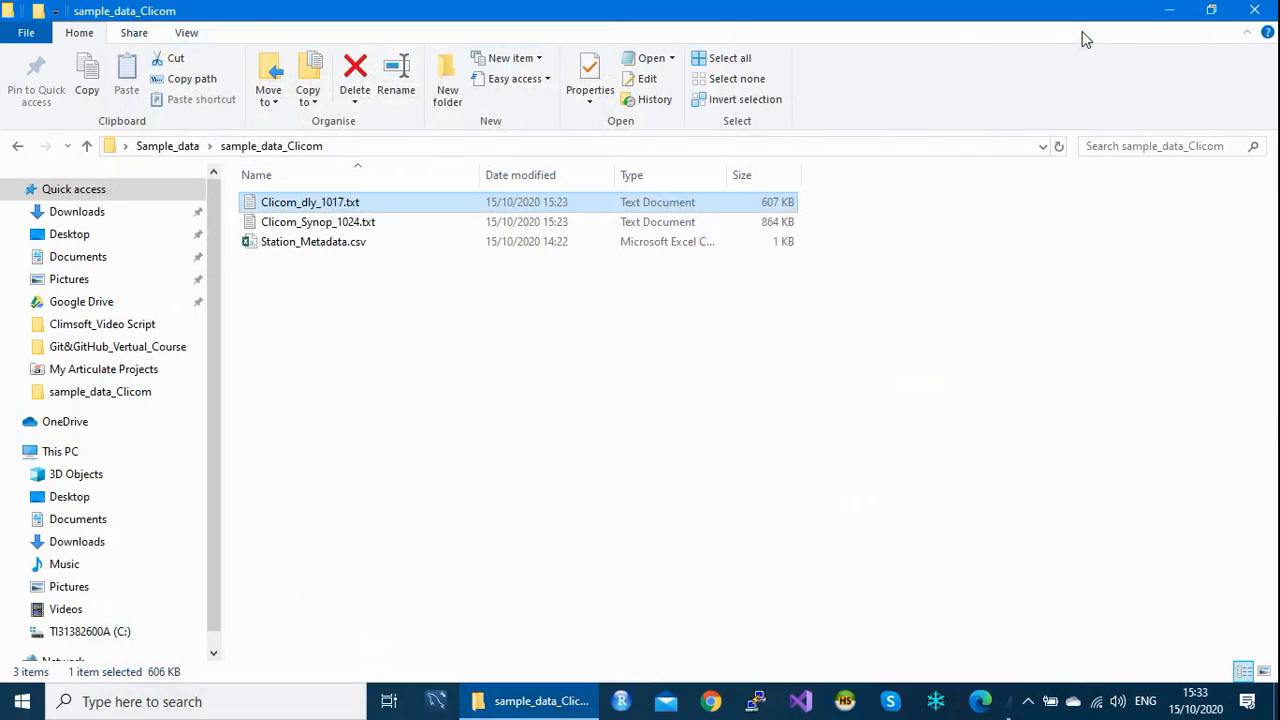
Step: Open Clicom_Synop_1024.txt in Notepad, scroll to its end, then close it
{"action": "right_click", "coordinate": [292, 226]}
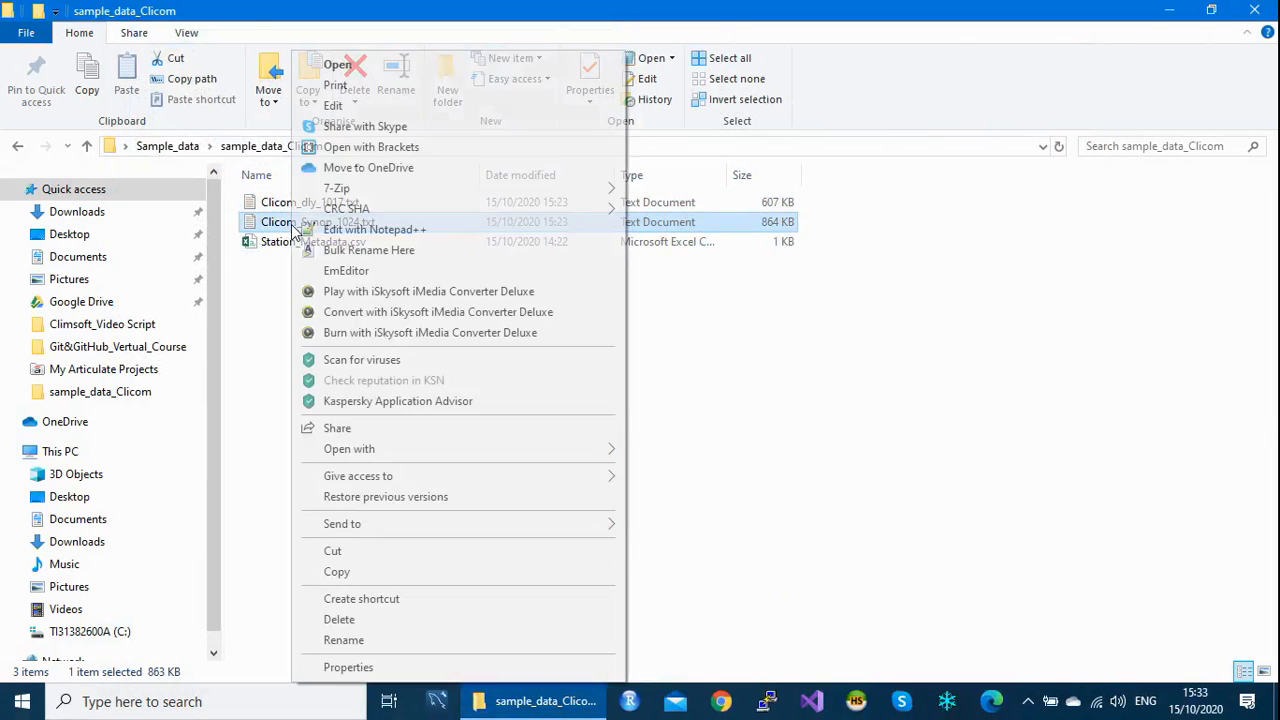
{"action": "mouse_move", "coordinate": [391, 451]}
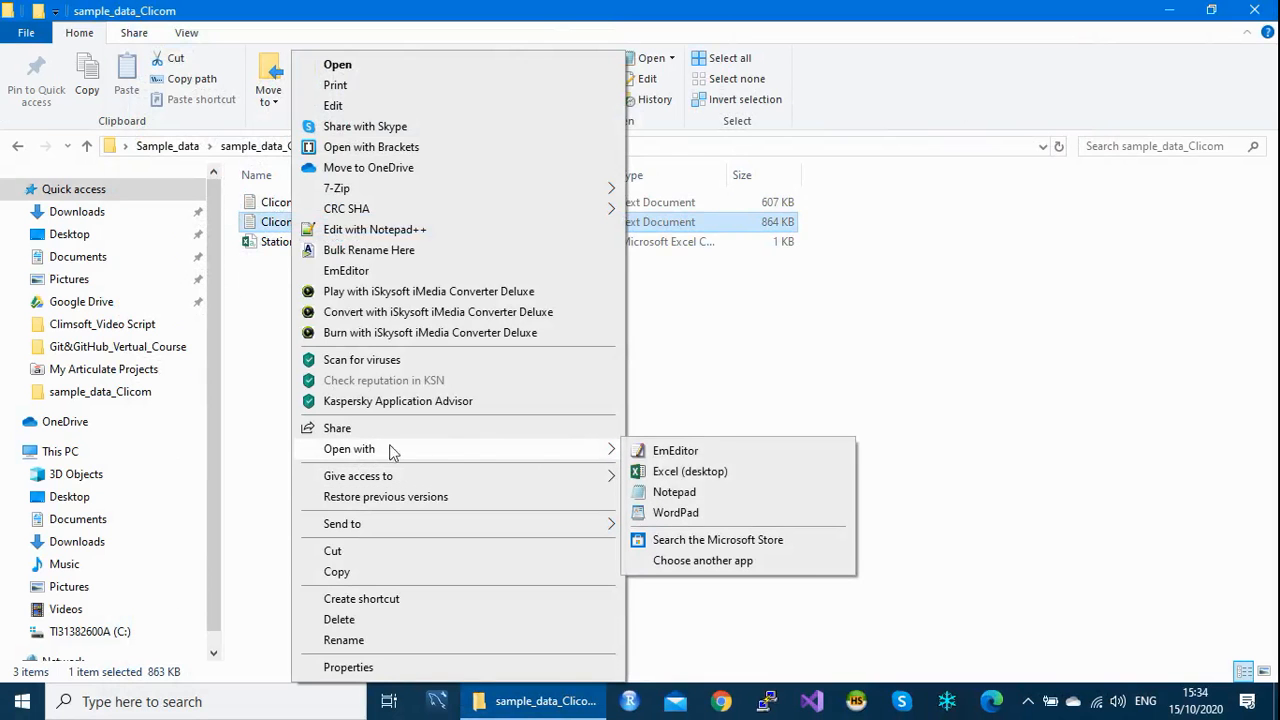
{"action": "left_click", "coordinate": [675, 493]}
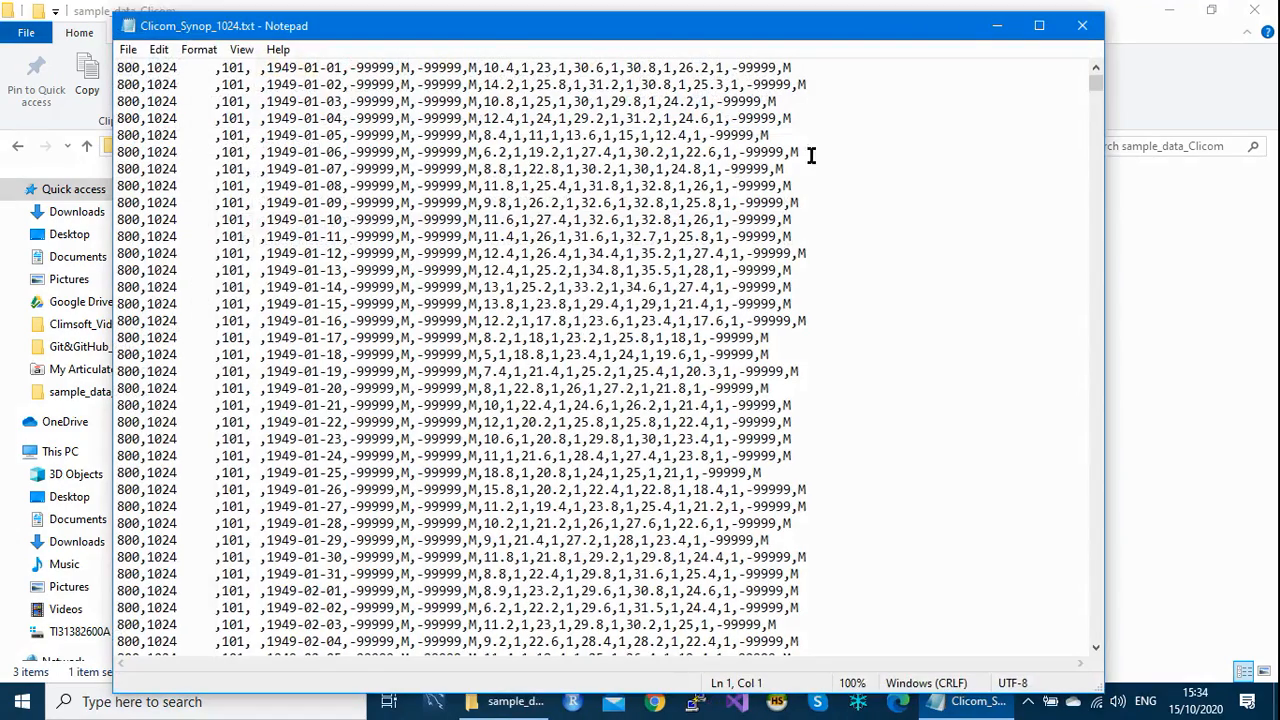
{"action": "mouse_move", "coordinate": [1095, 88]}
{"action": "left_mouse_down"}
{"action": "mouse_move", "coordinate": [1118, 648]}
{"action": "mouse_move", "coordinate": [1106, 68]}
{"action": "left_mouse_up"}
{"action": "left_click", "coordinate": [1088, 31]}
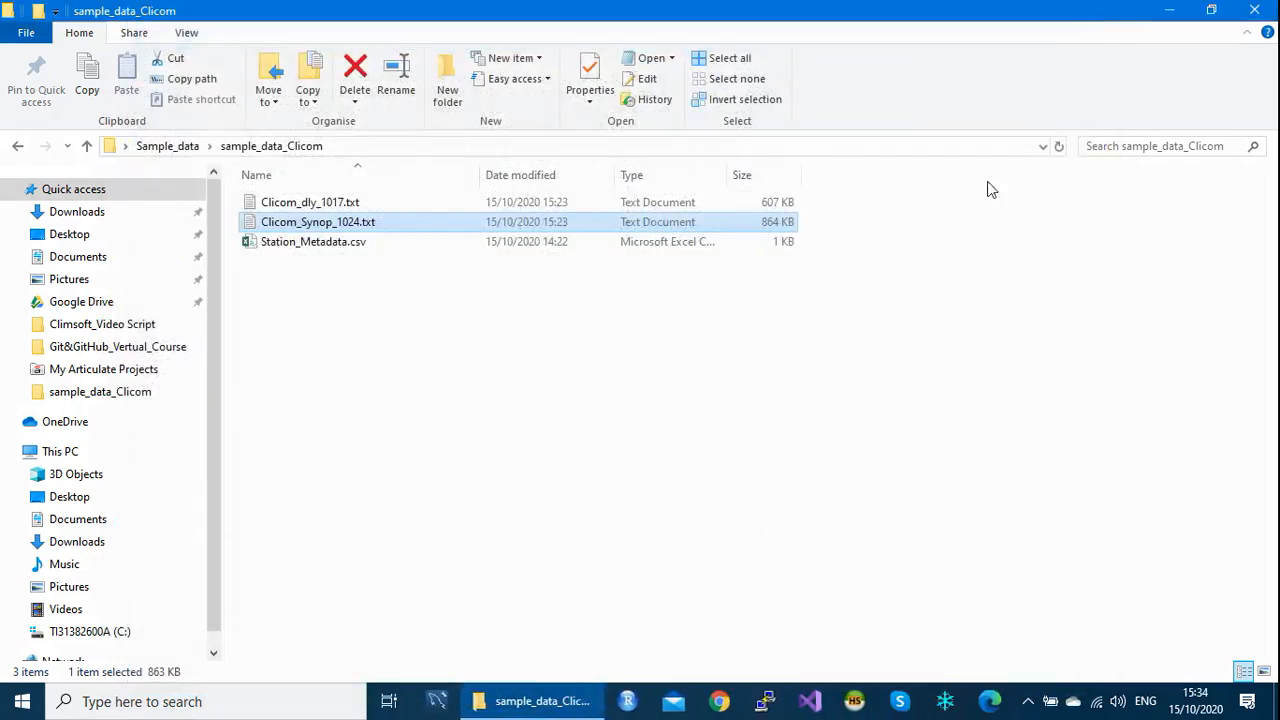
Step: Close the sample data folder, then log in to Climsoft's default database with the password
{"action": "left_click", "coordinate": [1255, 11]}
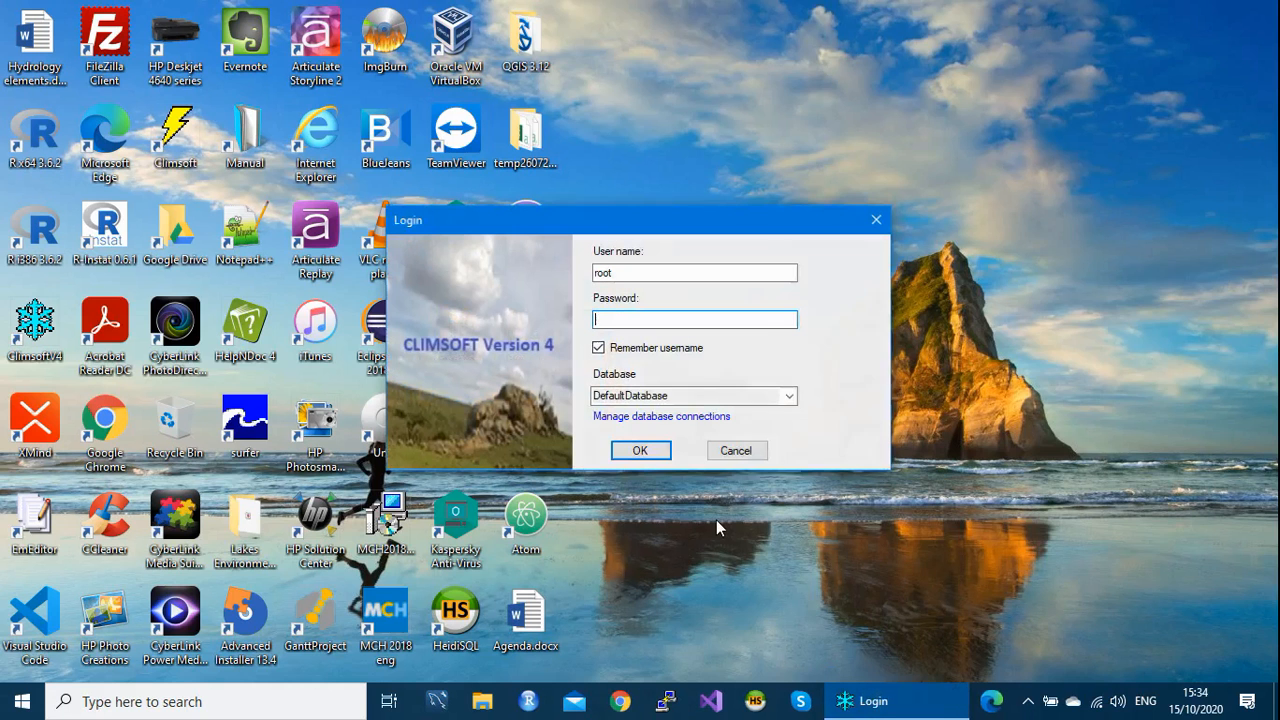
{"action": "type", "text": "min"}
{"action": "left_click", "coordinate": [646, 456]}
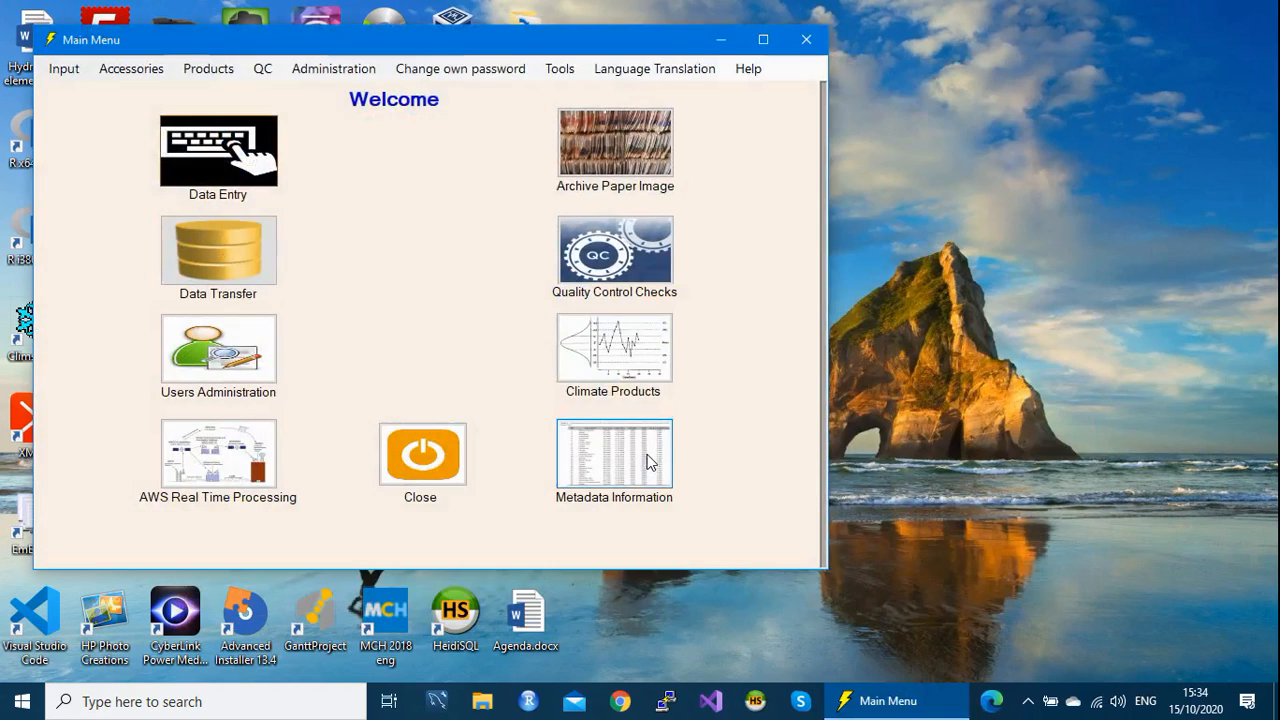
{"action": "left_click_drag", "start_coordinate": [509, 42], "coordinate": [603, 57]}
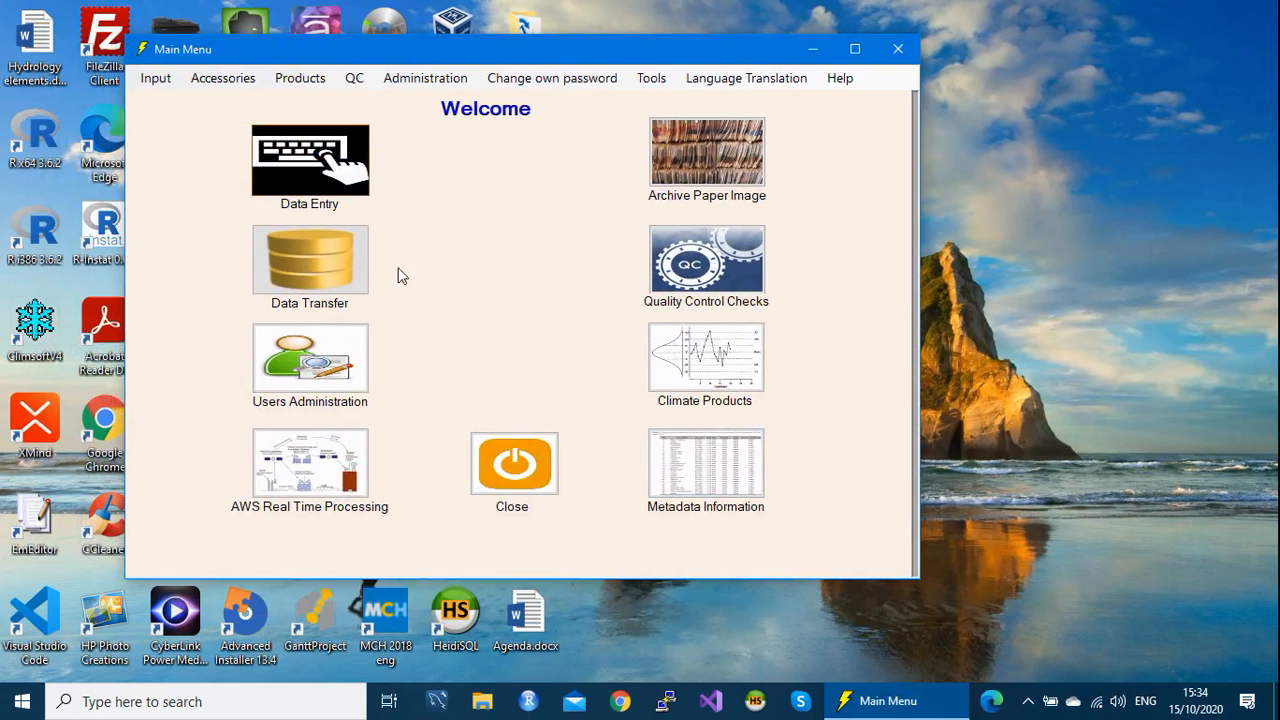
Step: Start an External Data > CLICOM > Daily import from Data Transfer and browse for the text file
{"action": "left_click", "coordinate": [336, 276]}
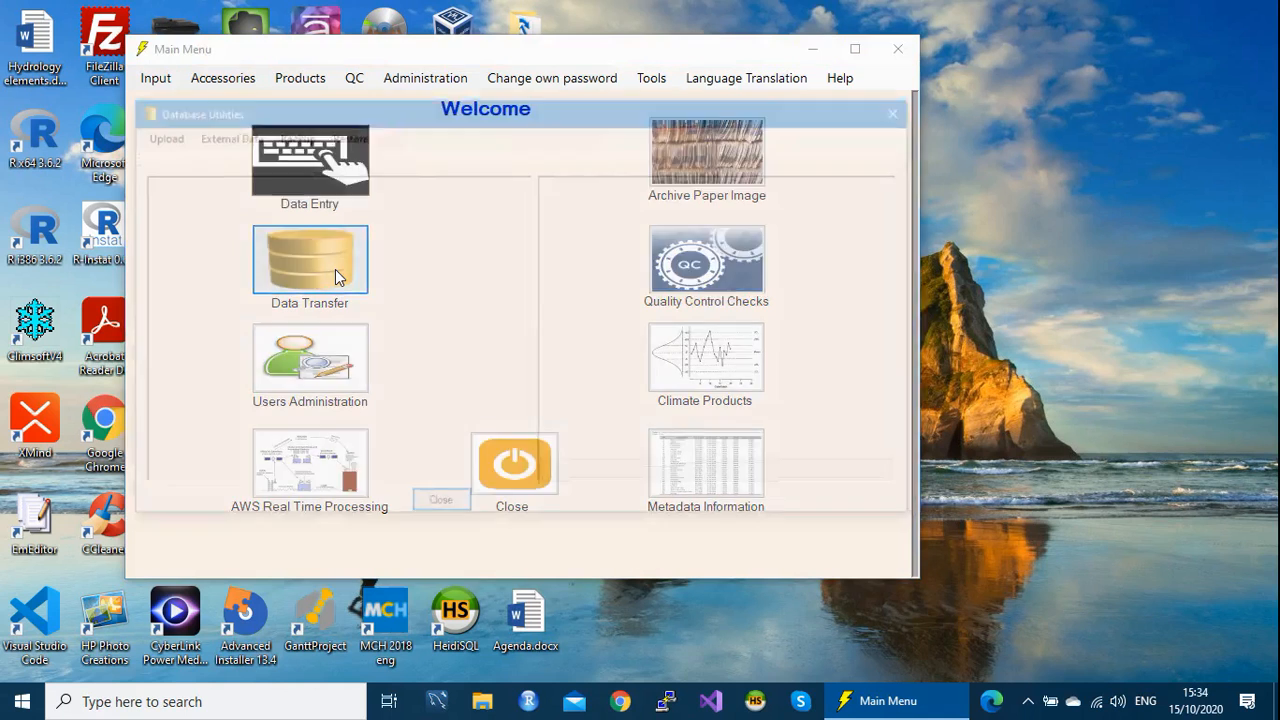
{"action": "left_click_drag", "start_coordinate": [635, 112], "coordinate": [652, 75]}
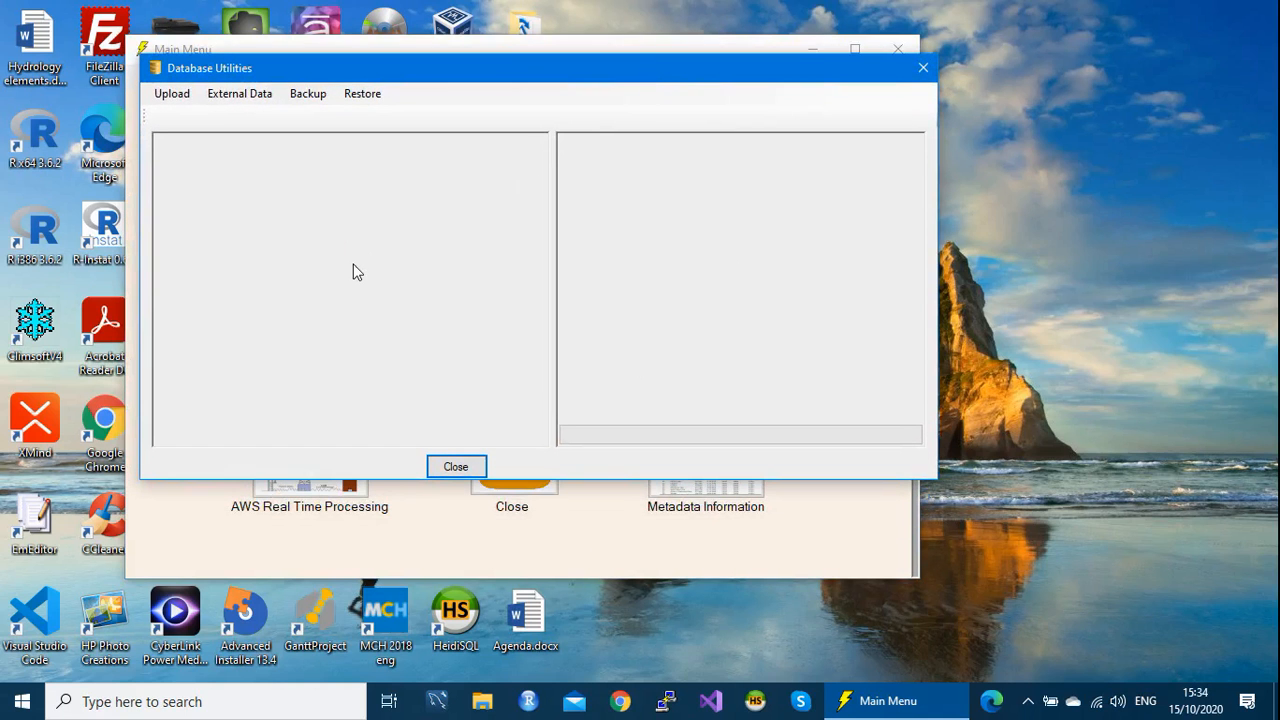
{"action": "left_click", "coordinate": [237, 96]}
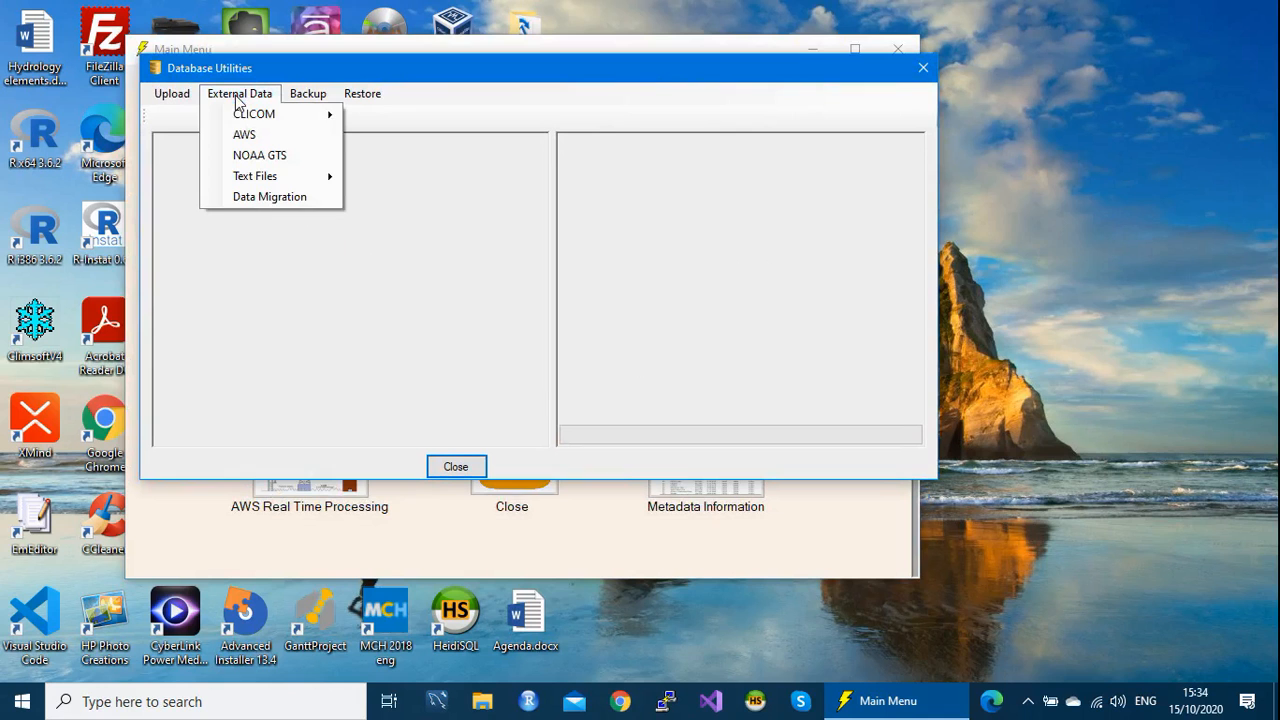
{"action": "mouse_move", "coordinate": [246, 118]}
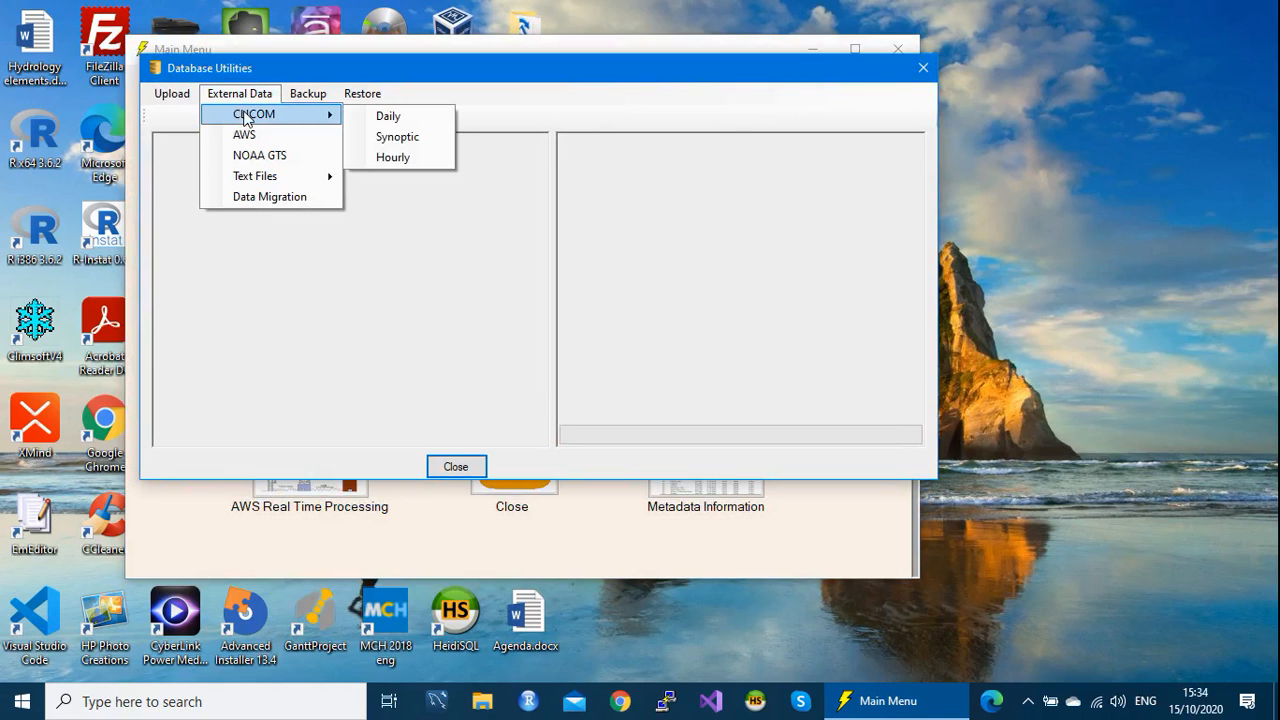
{"action": "left_click", "coordinate": [390, 117]}
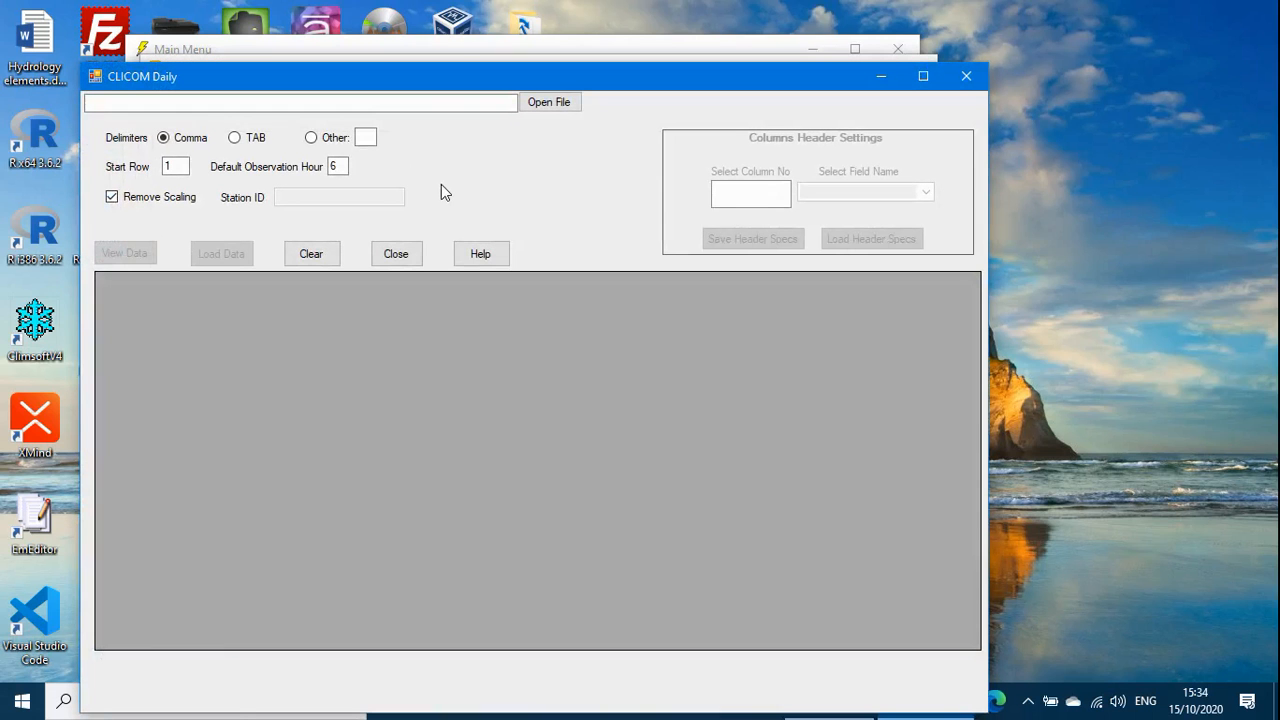
{"action": "left_click", "coordinate": [555, 104]}
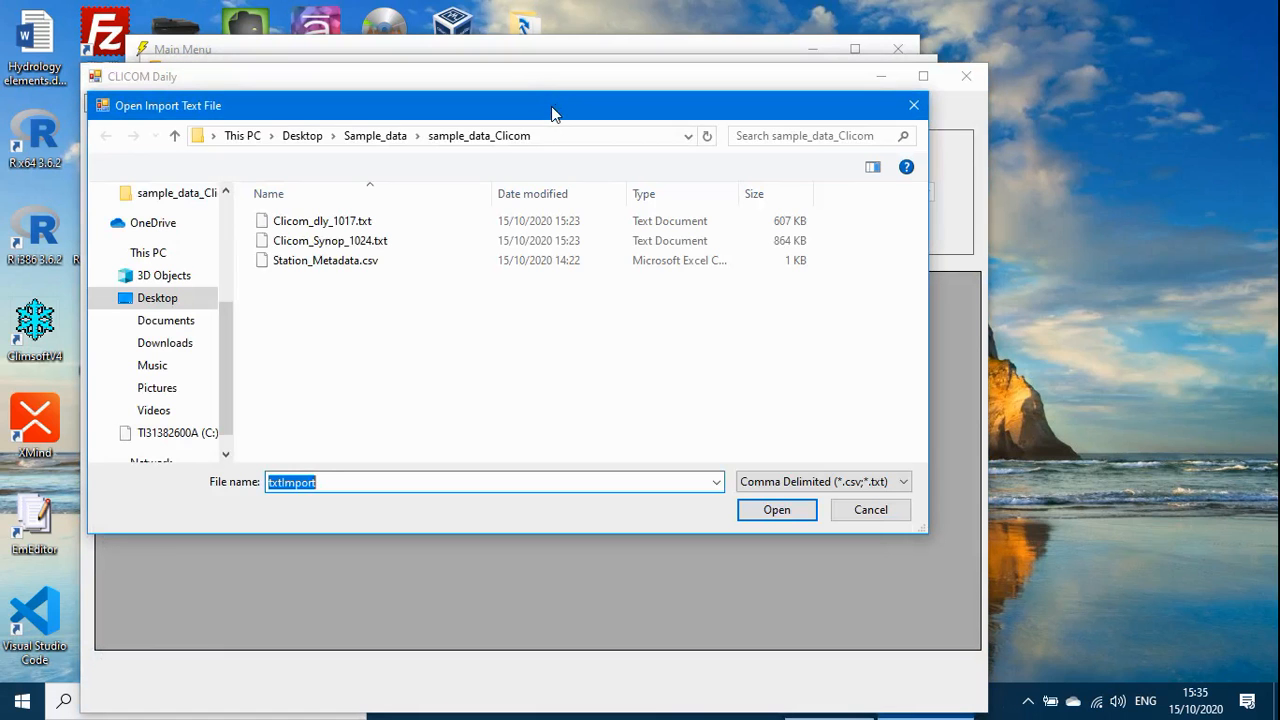
Step: Choose Clicom_dly_1017.txt as the import file and preview its records in the grid
{"action": "left_click", "coordinate": [343, 222]}
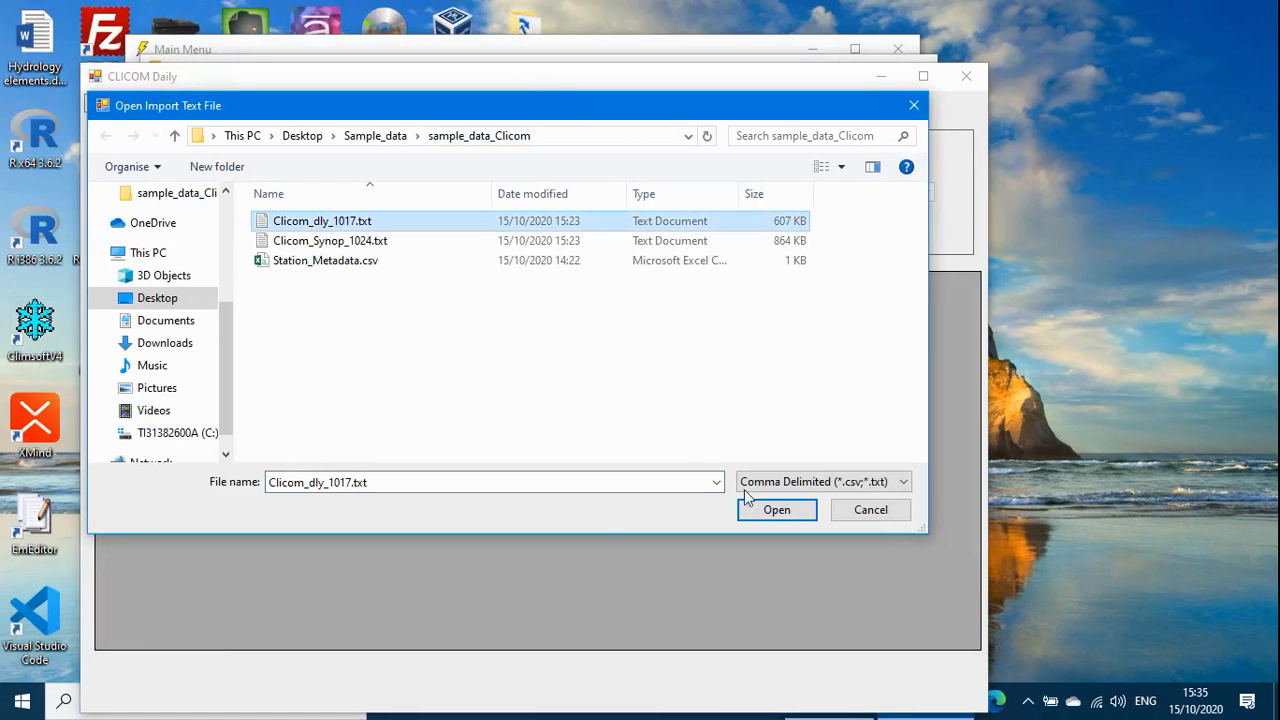
{"action": "left_click", "coordinate": [778, 511]}
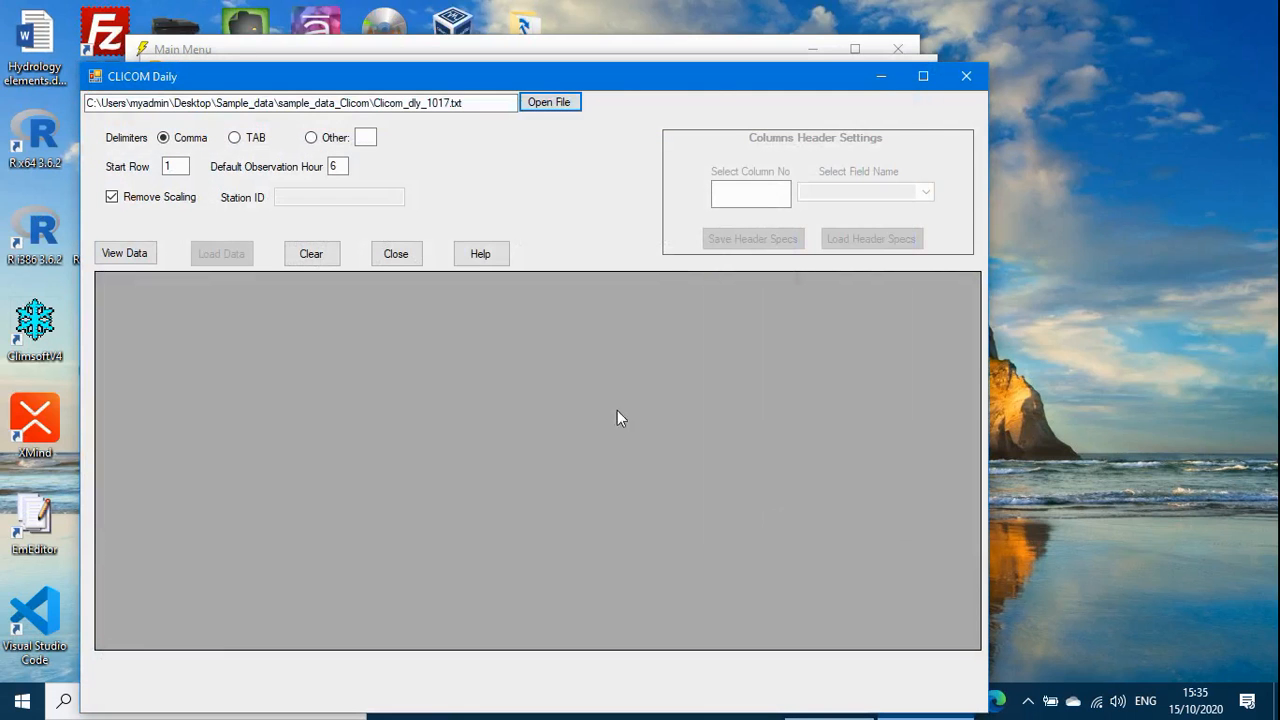
{"action": "left_click", "coordinate": [136, 255]}
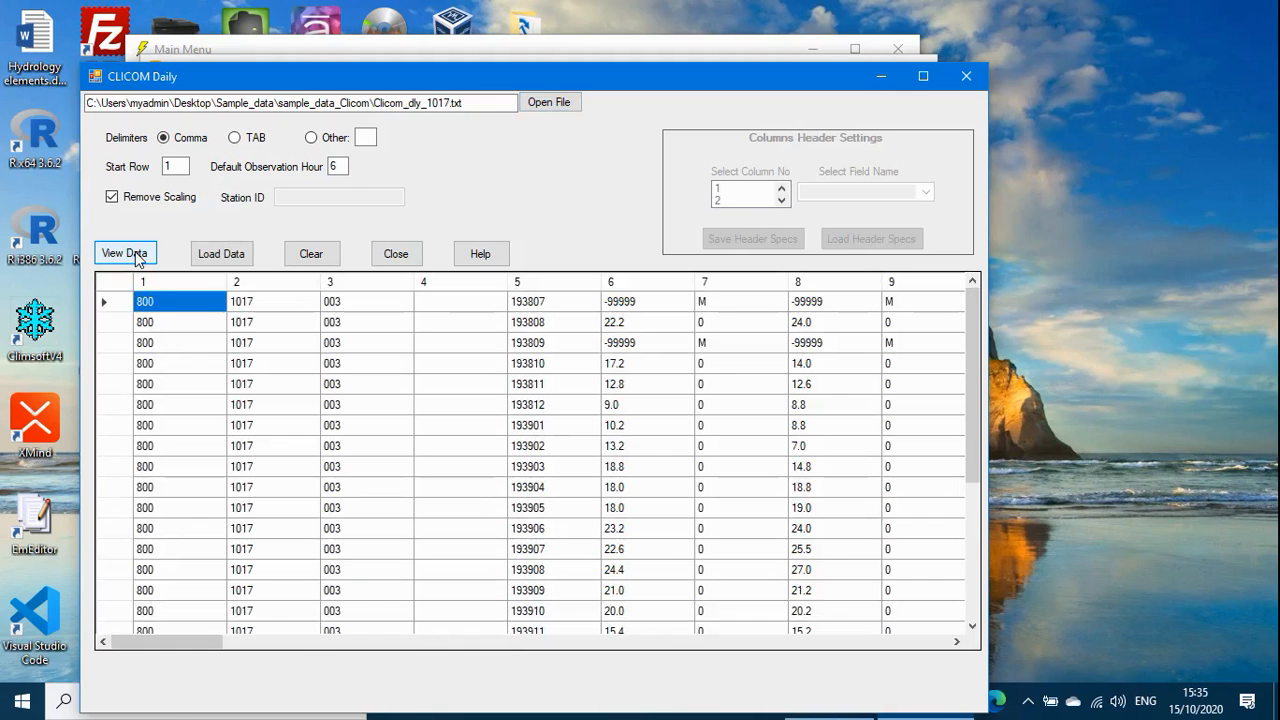
{"action": "left_click_drag", "start_coordinate": [149, 646], "coordinate": [74, 659]}
{"action": "left_click_drag", "start_coordinate": [969, 455], "coordinate": [1002, 555]}
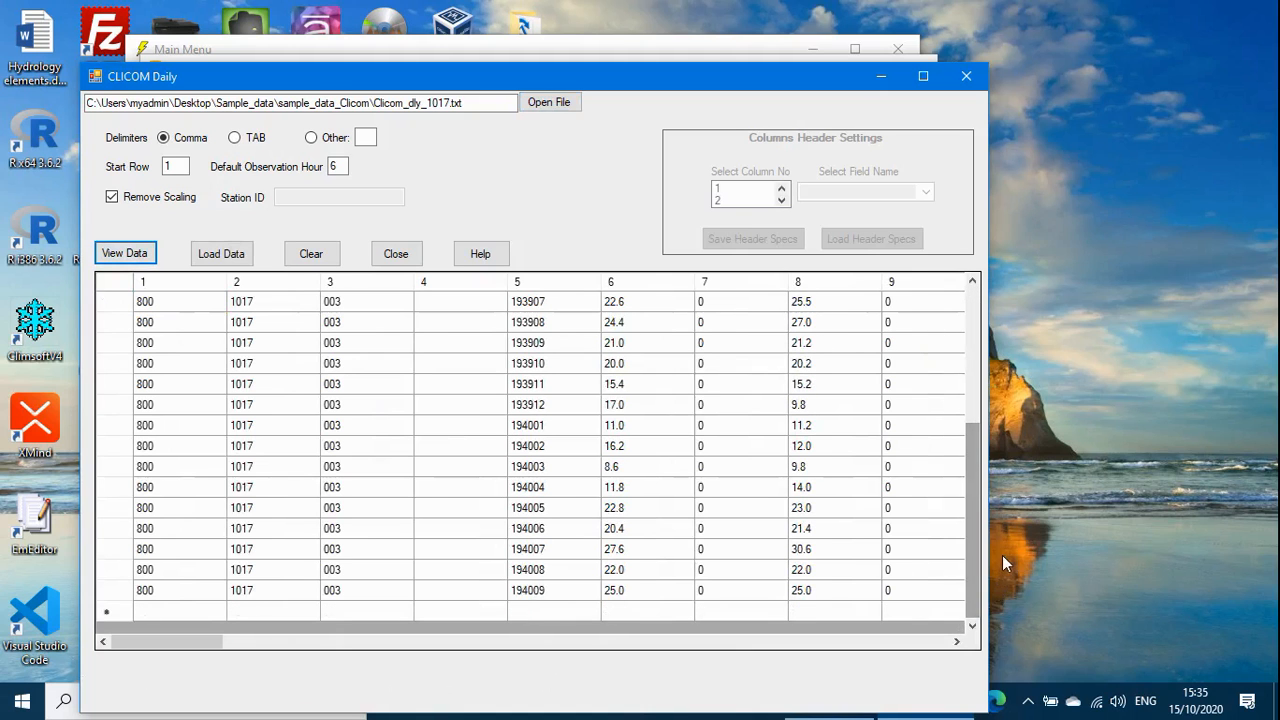
{"action": "left_click_drag", "start_coordinate": [974, 465], "coordinate": [997, 541]}
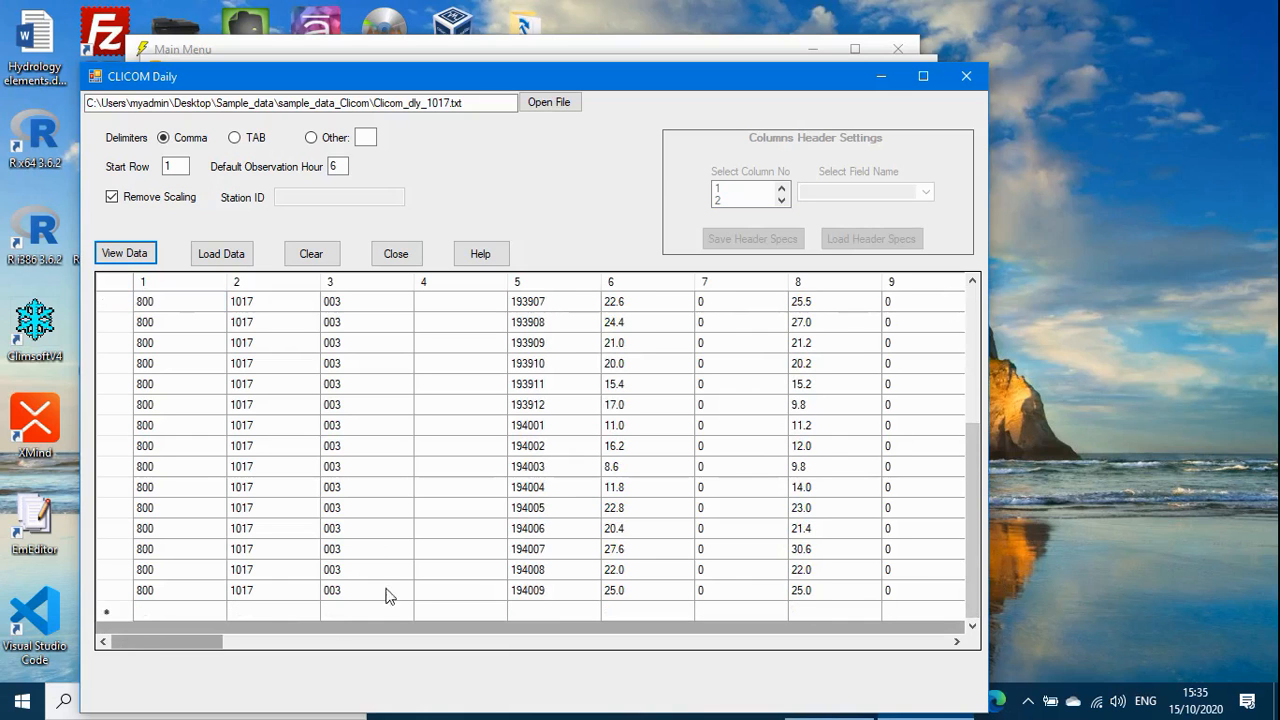
{"action": "left_click_drag", "start_coordinate": [972, 535], "coordinate": [1000, 616]}
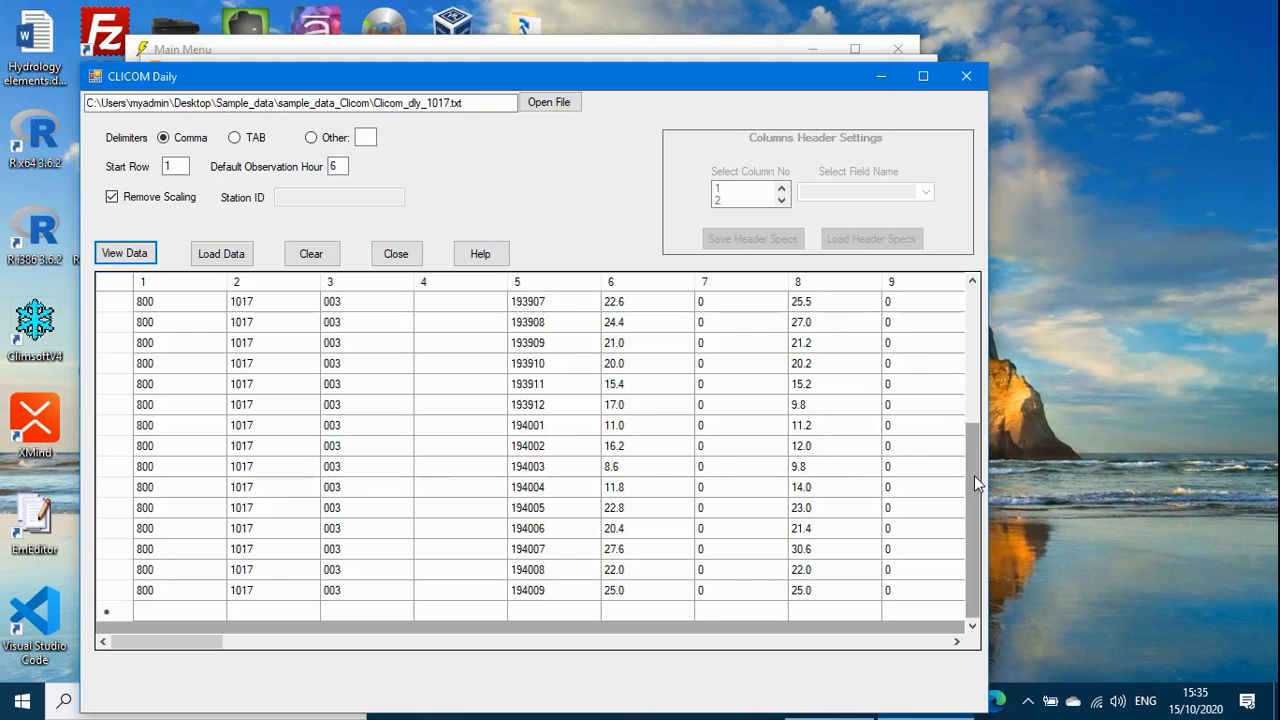
{"action": "left_click_drag", "start_coordinate": [974, 475], "coordinate": [936, 352]}
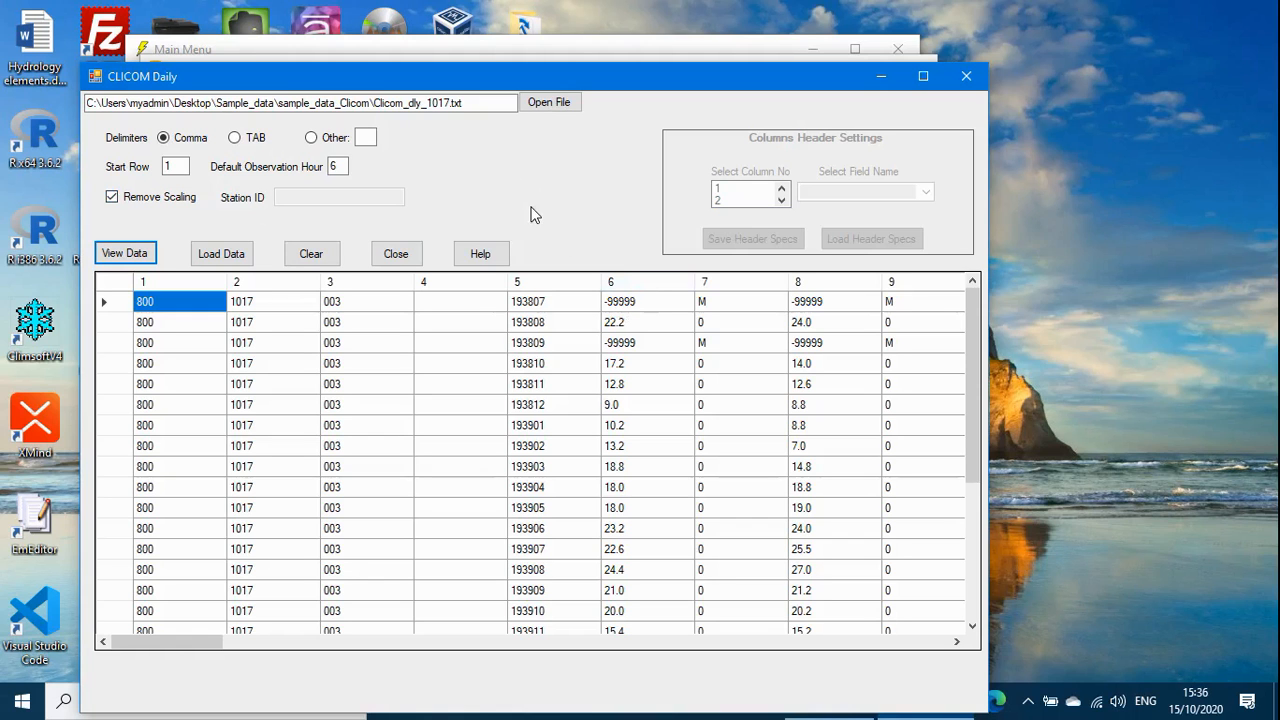
Step: Load the Clicom_dly_1017.txt daily data into the database, then close the CLICOM Daily window
{"action": "left_click", "coordinate": [228, 258]}
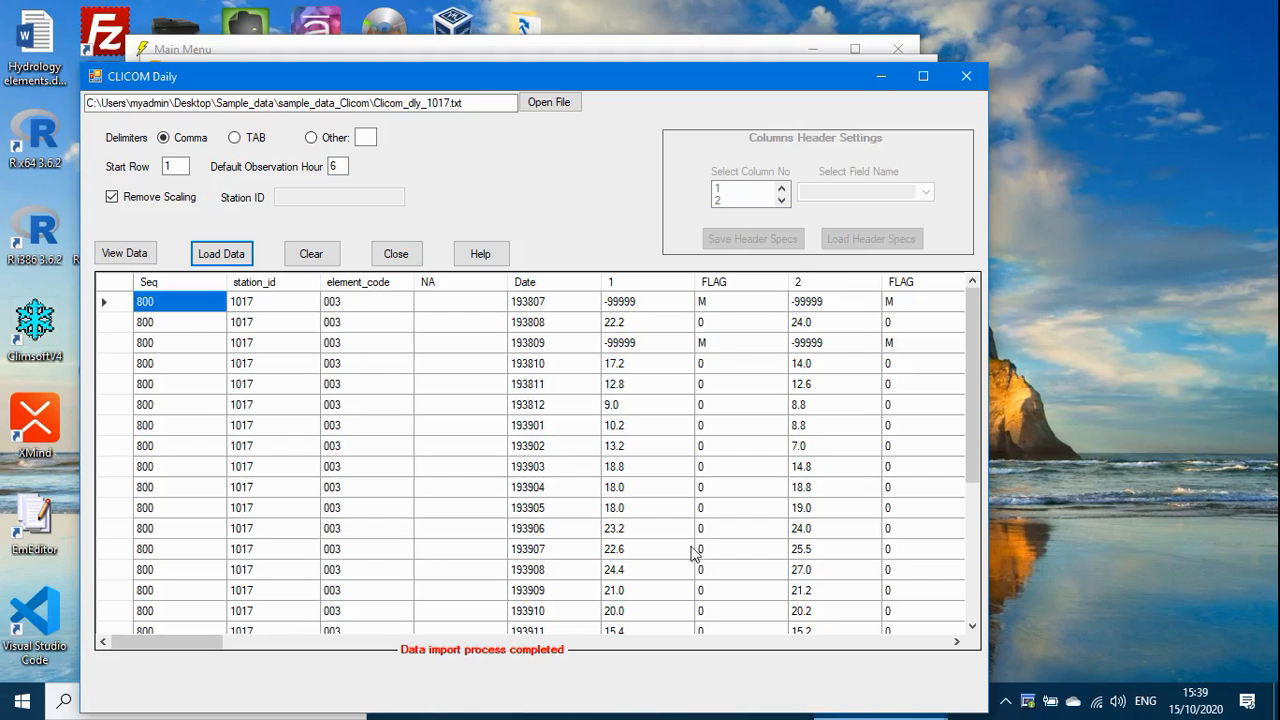
{"action": "left_click", "coordinate": [967, 84]}
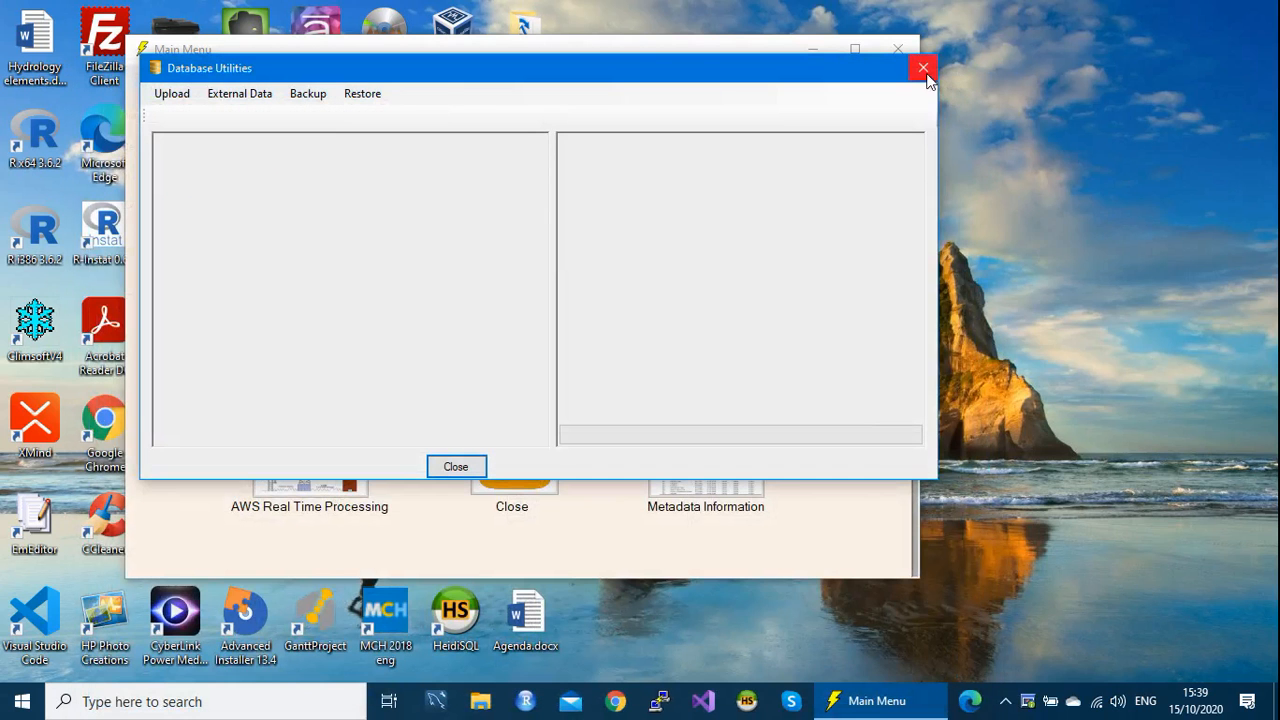
Step: Close Database Utilities and open Administration > Update Observations
{"action": "left_click", "coordinate": [924, 70]}
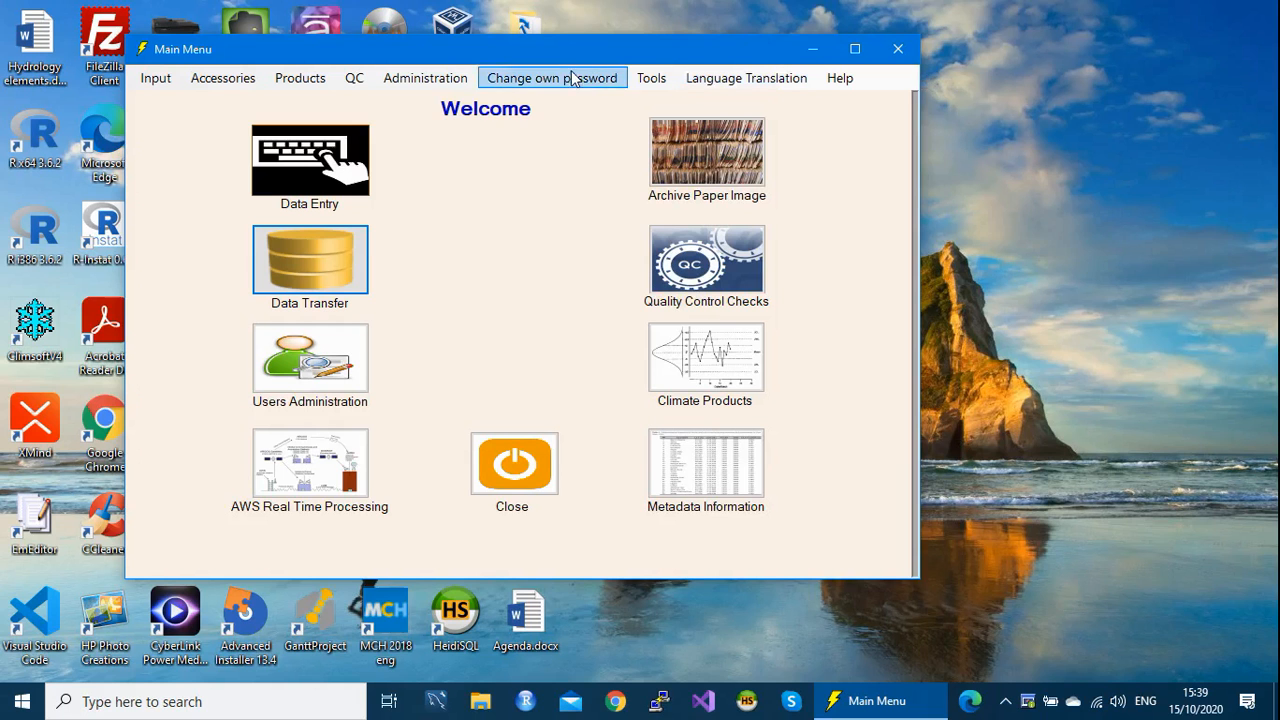
{"action": "left_click_drag", "start_coordinate": [560, 54], "coordinate": [543, 37]}
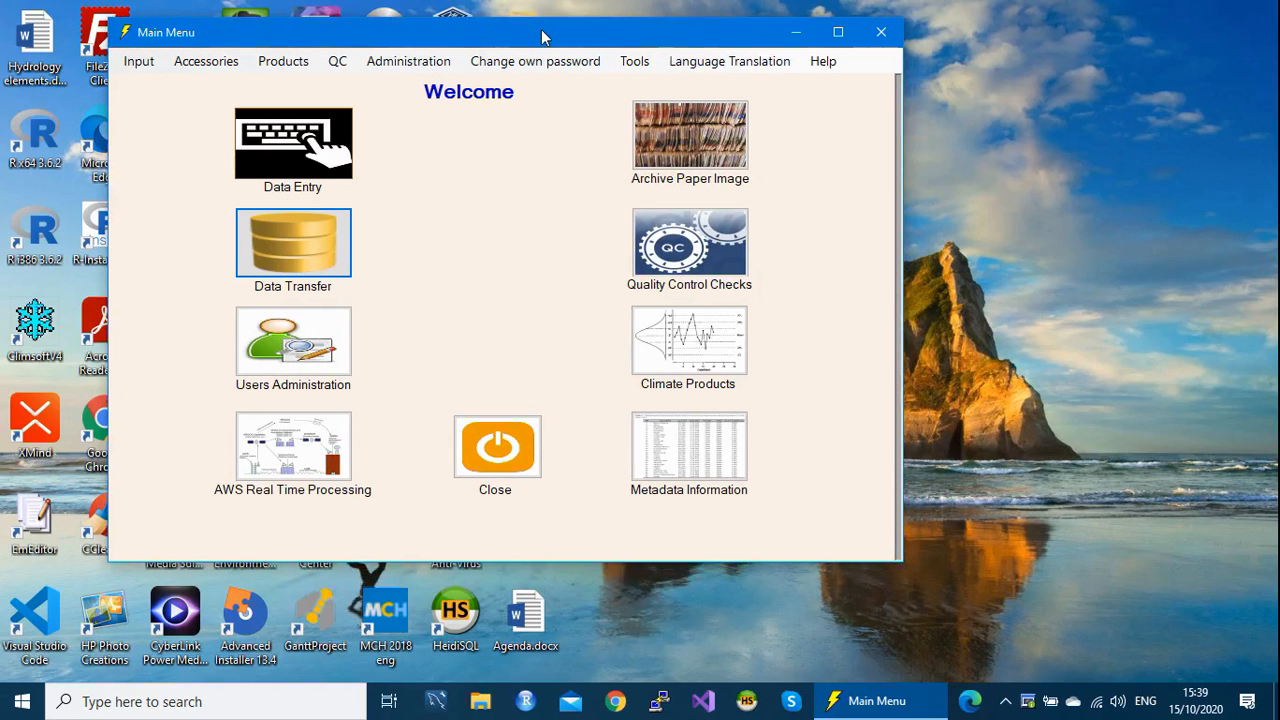
{"action": "left_click", "coordinate": [399, 66]}
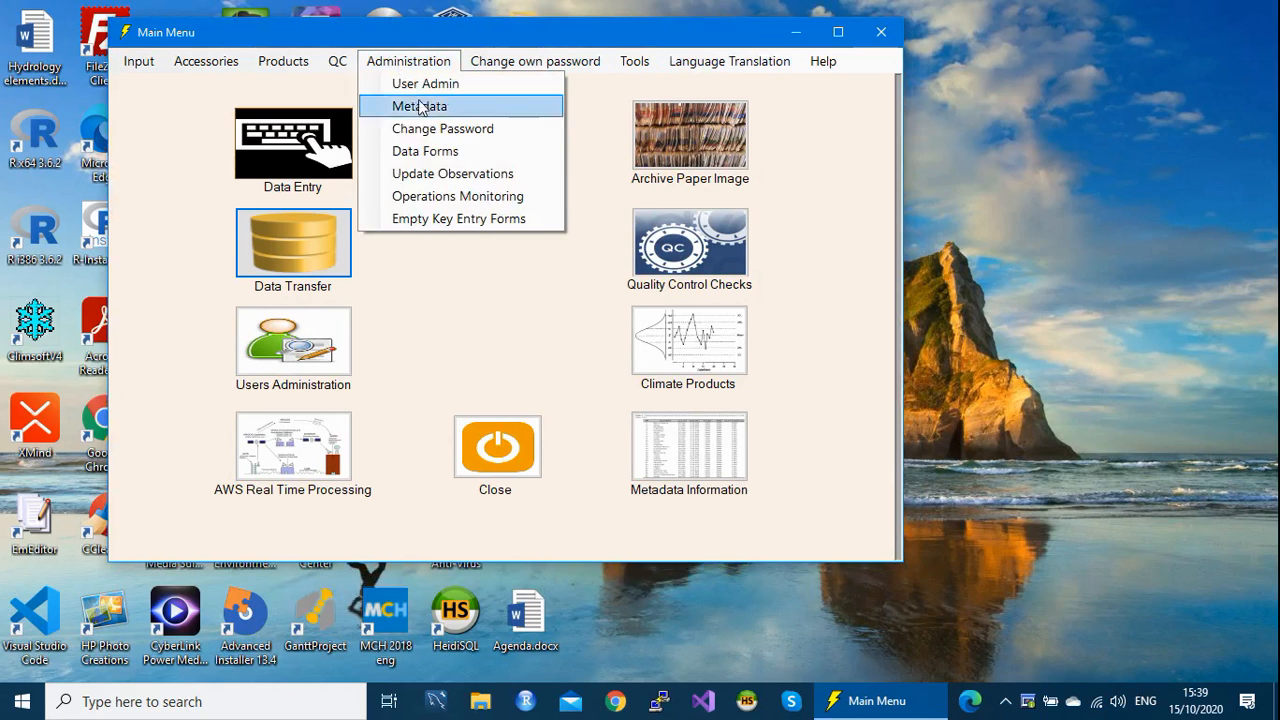
{"action": "left_click", "coordinate": [489, 178]}
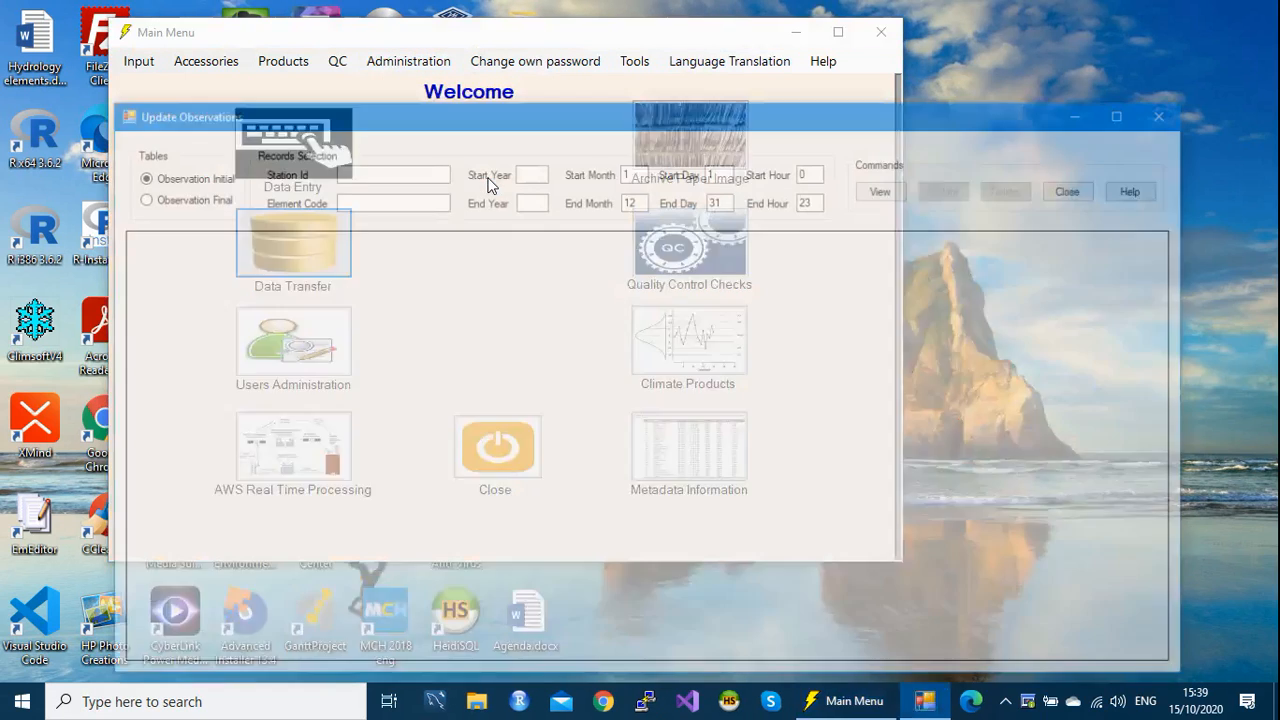
Step: View records for station 1017, element code 2, from 1949 to 1950
{"action": "left_click", "coordinate": [393, 173]}
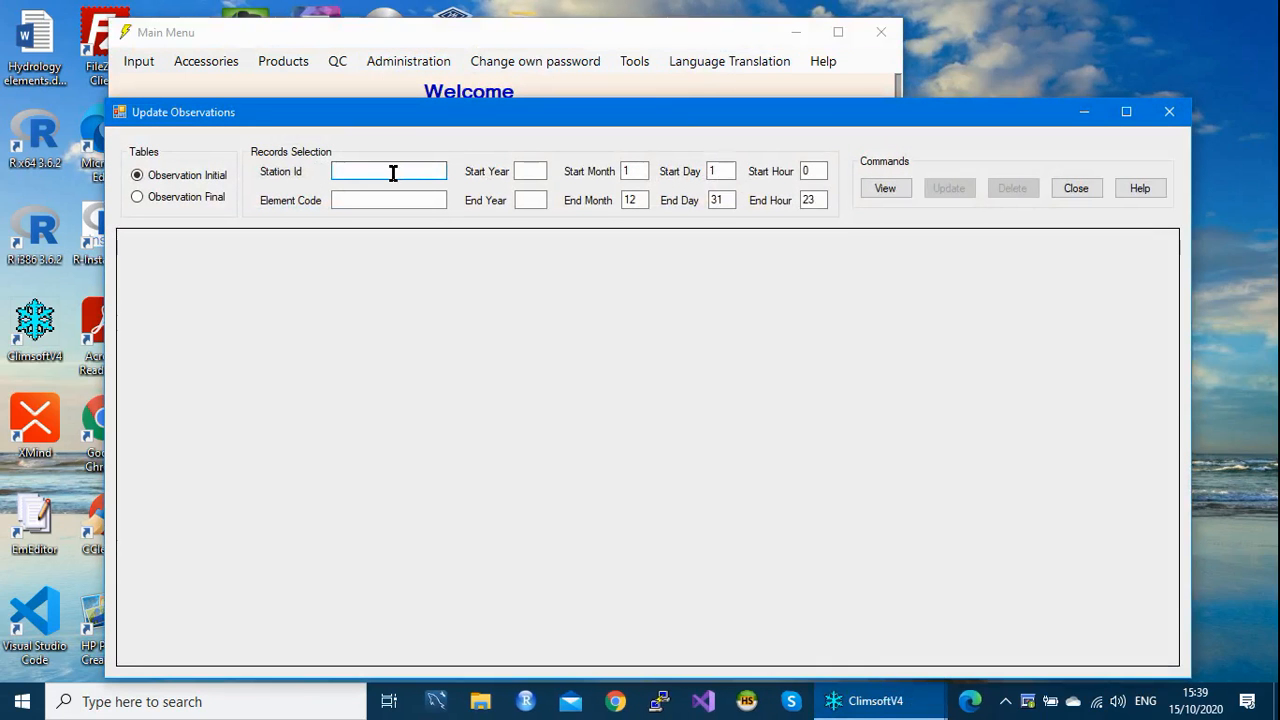
{"action": "type", "text": "1017"}
{"action": "left_click", "coordinate": [338, 200]}
{"action": "type", "text": "2"}
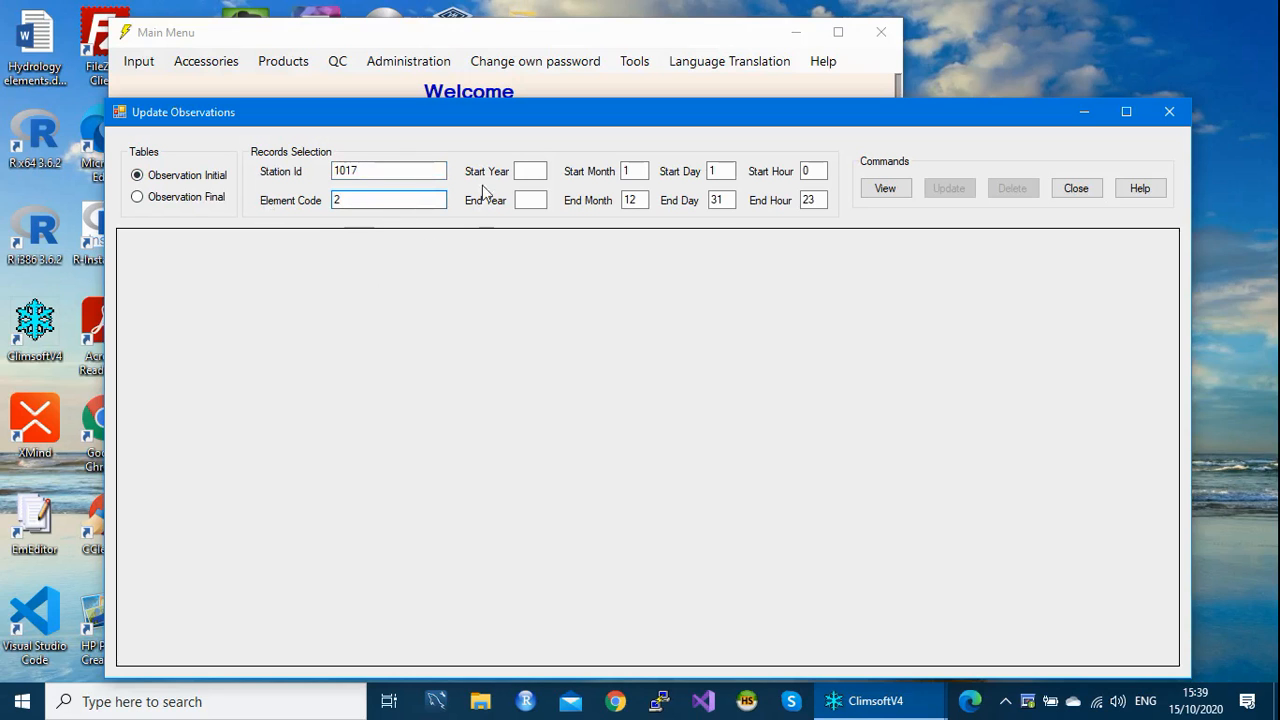
{"action": "left_click", "coordinate": [521, 171]}
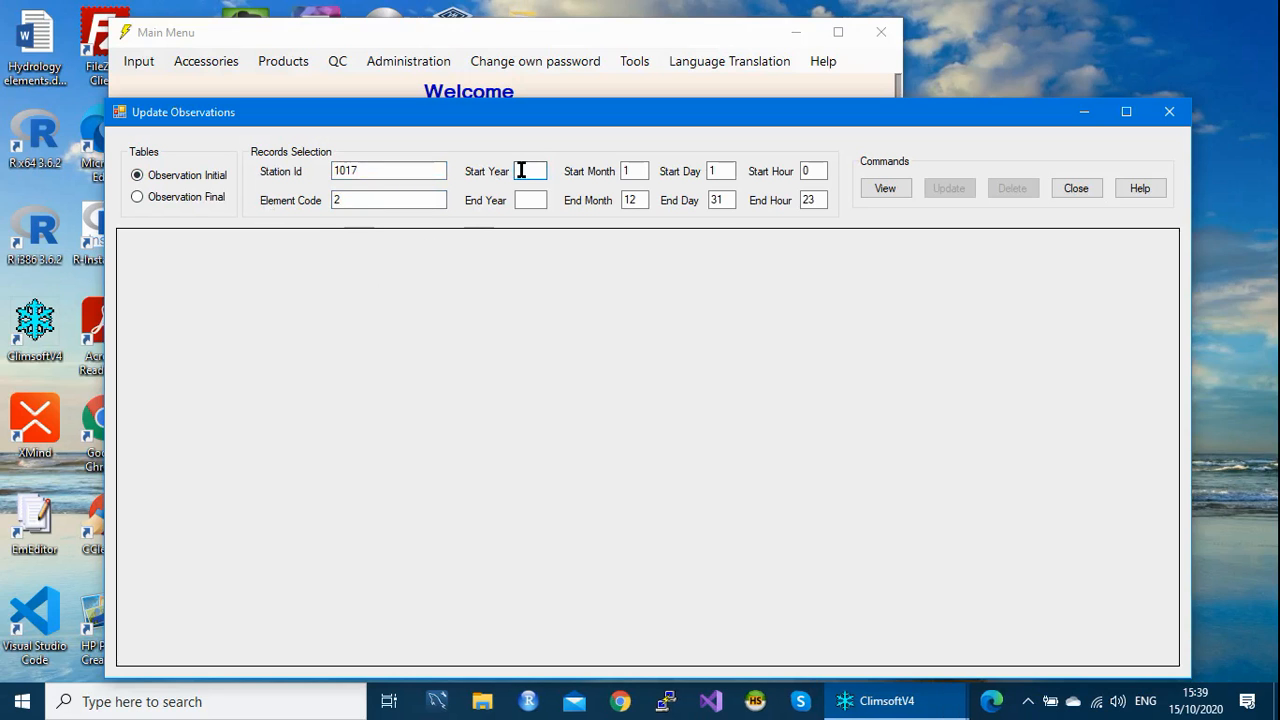
{"action": "type", "text": "1949"}
{"action": "left_click", "coordinate": [533, 197]}
{"action": "type", "text": "1950"}
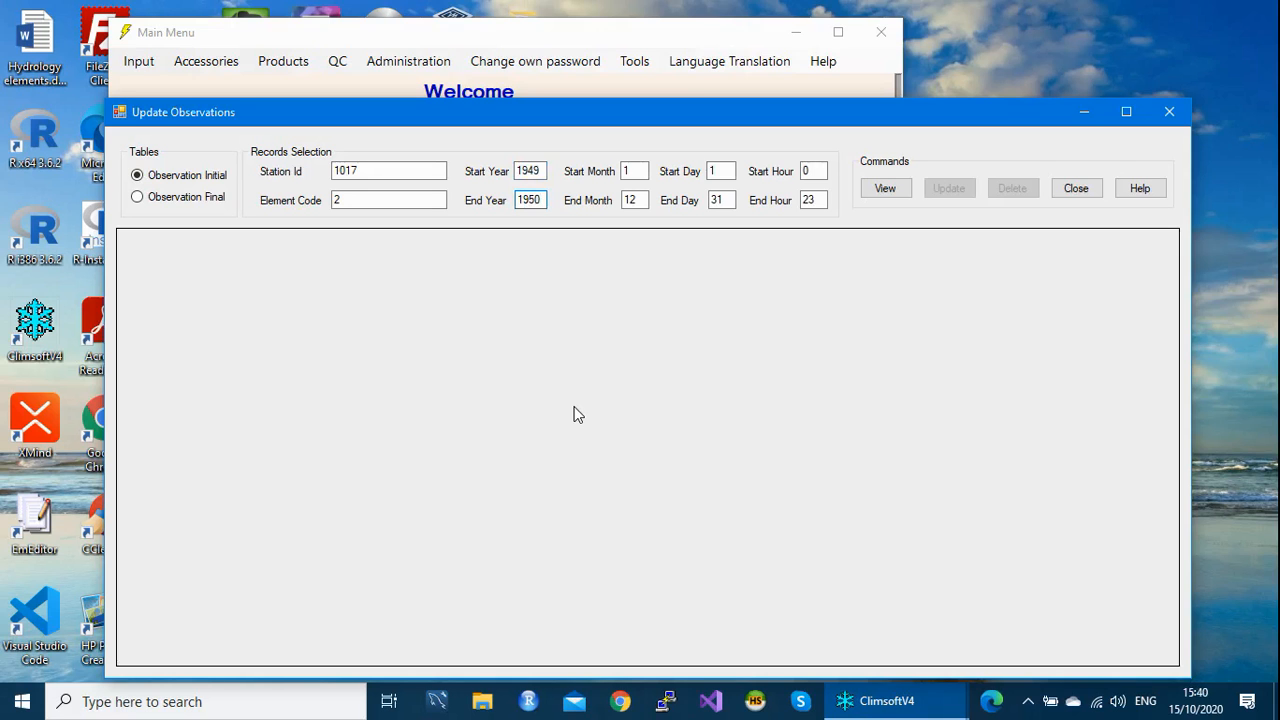
{"action": "left_click", "coordinate": [884, 193]}
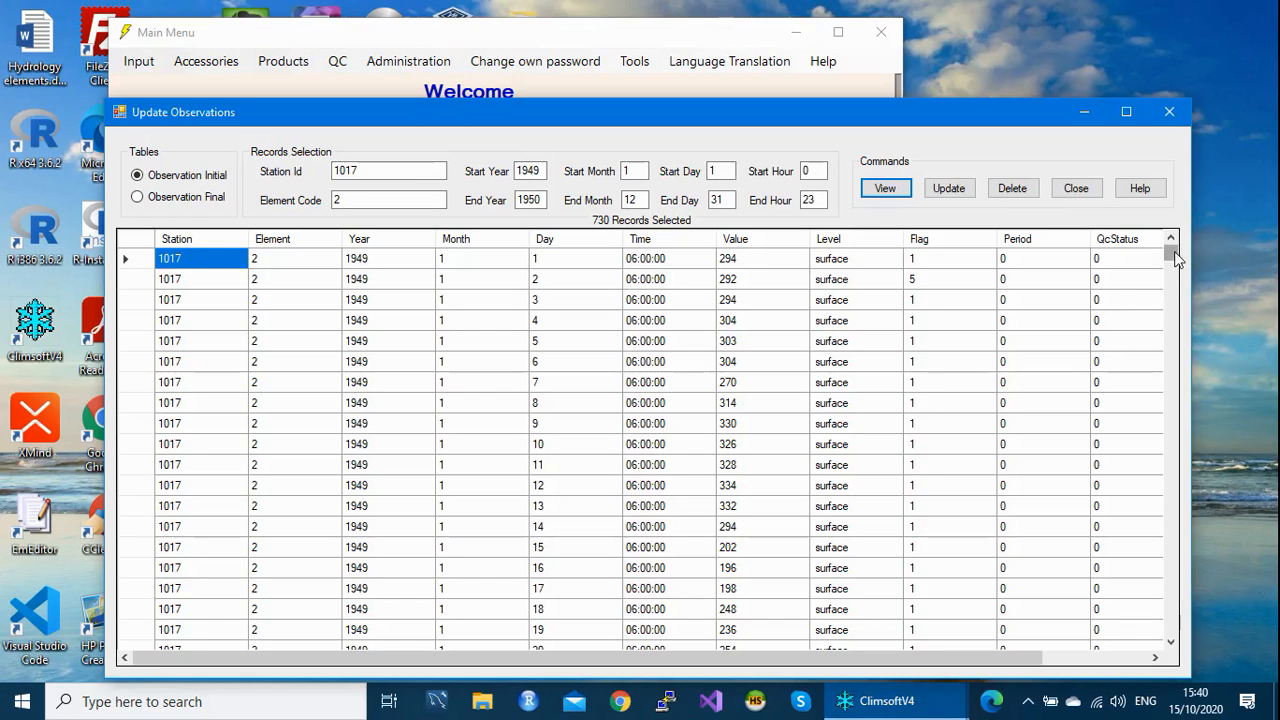
Step: Scroll through the 730 records for station 1017, element 2, then close Update Observations
{"action": "mouse_move", "coordinate": [1175, 258]}
{"action": "left_mouse_down"}
{"action": "mouse_move", "coordinate": [1240, 652]}
{"action": "mouse_move", "coordinate": [1184, 408]}
{"action": "mouse_move", "coordinate": [1170, 248]}
{"action": "left_mouse_up"}
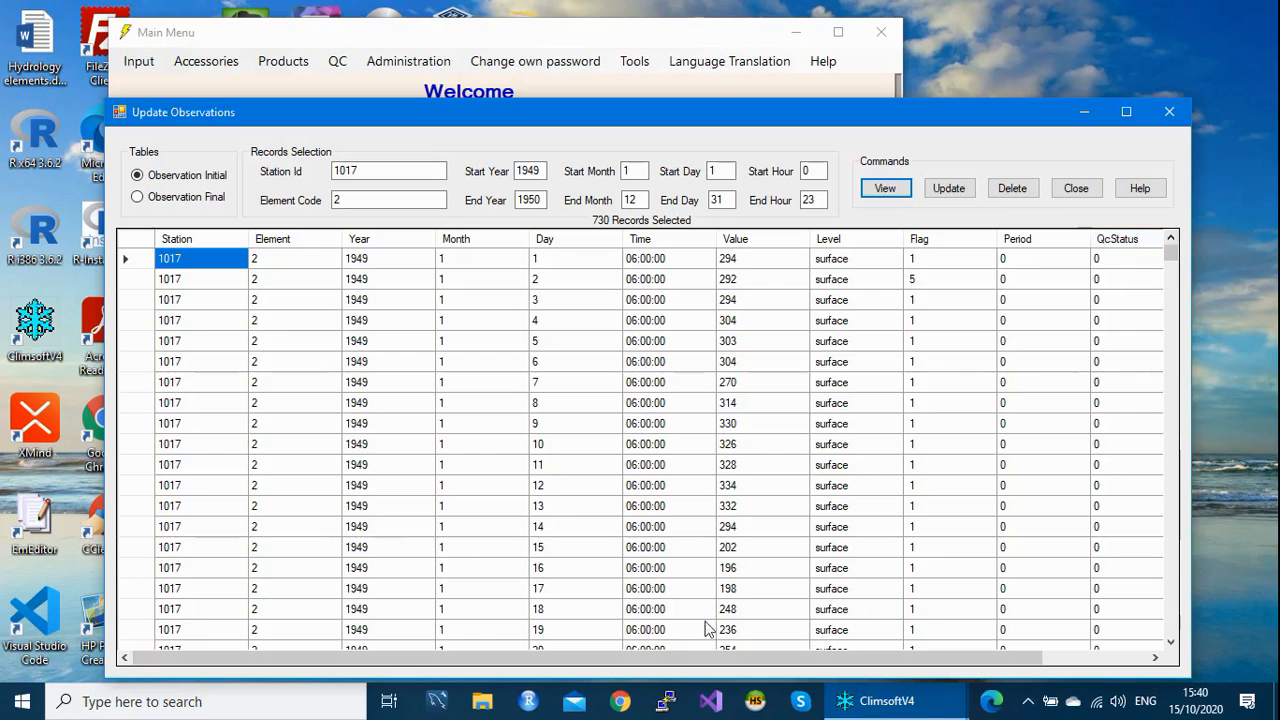
{"action": "left_click_drag", "start_coordinate": [697, 662], "coordinate": [822, 660]}
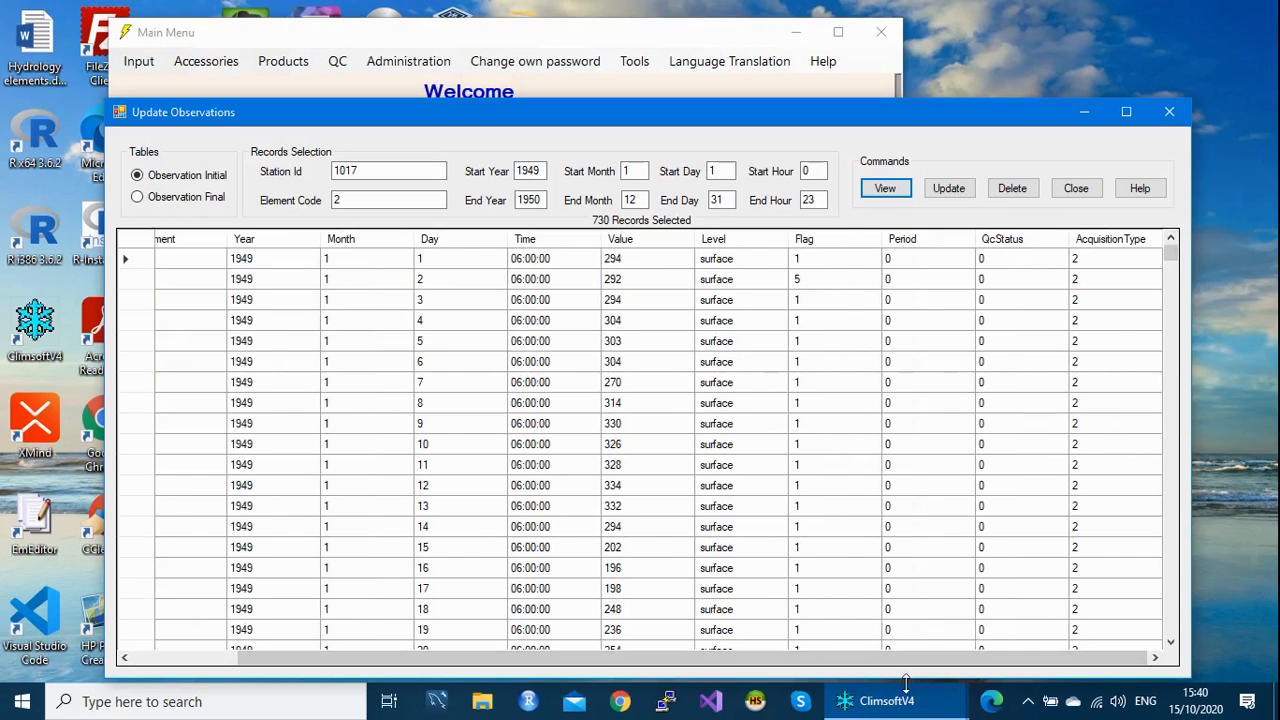
{"action": "left_click_drag", "start_coordinate": [832, 658], "coordinate": [482, 655]}
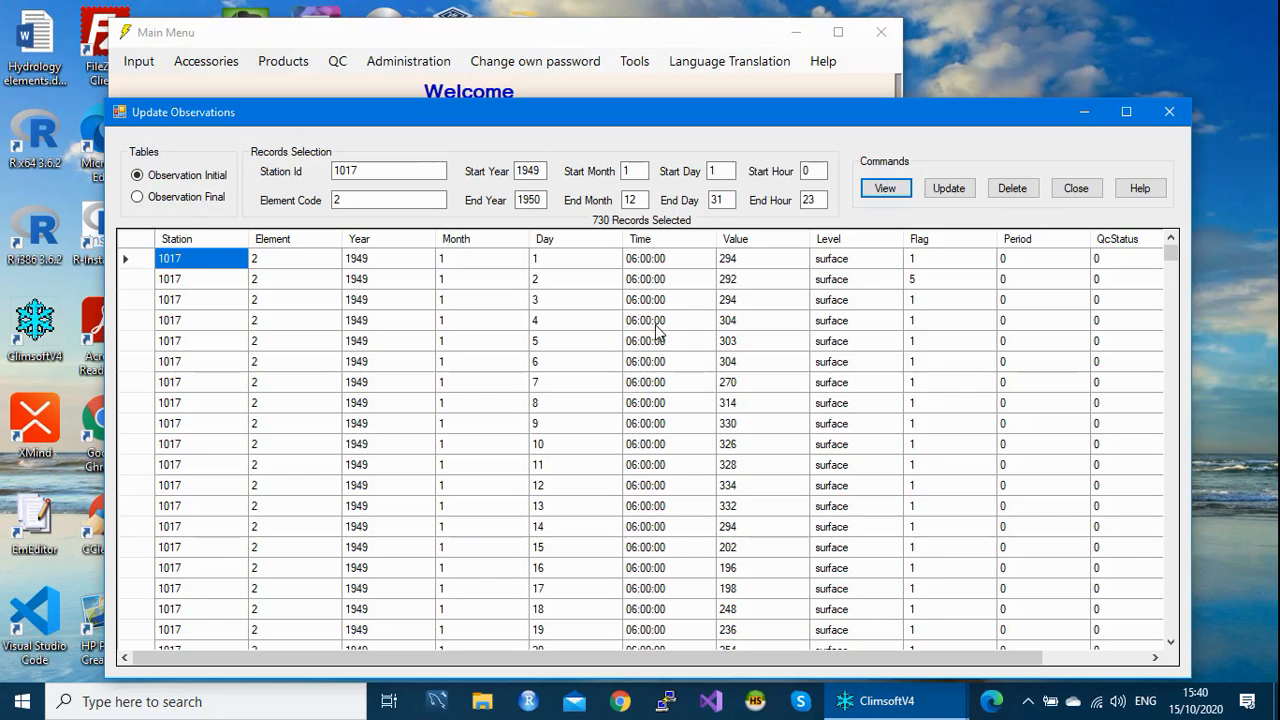
{"action": "left_click", "coordinate": [1169, 112]}
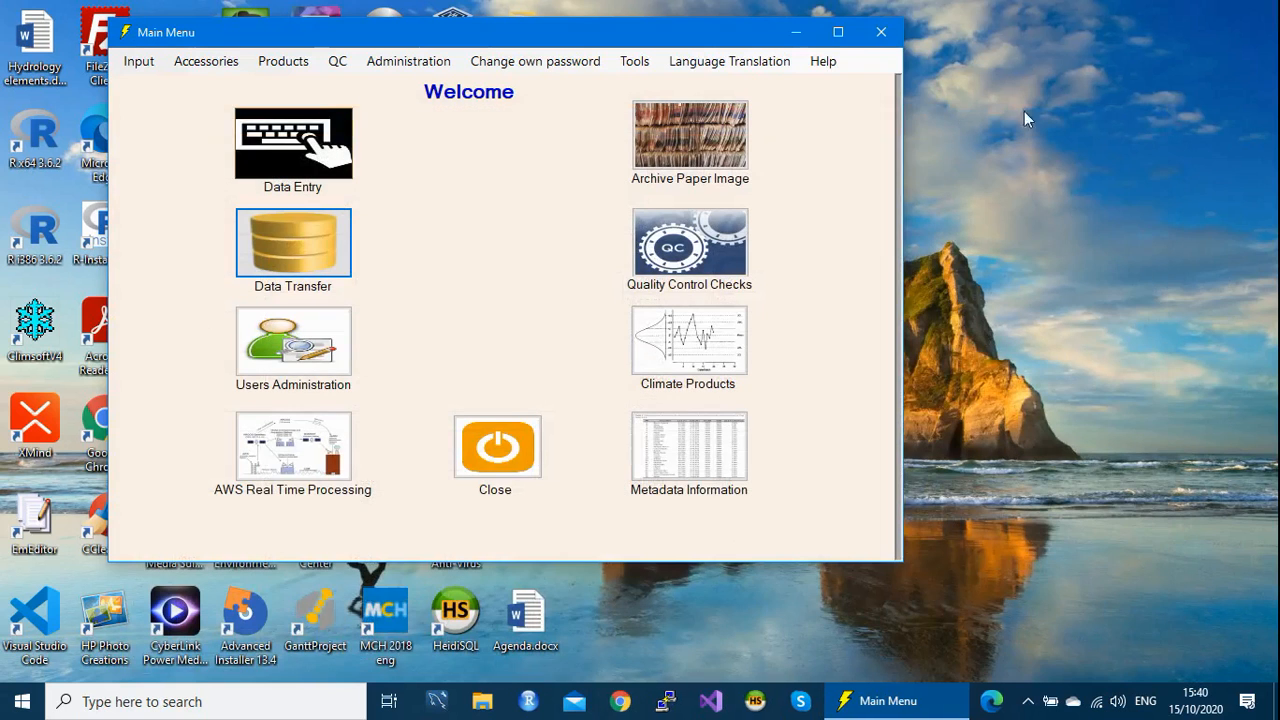
Step: Restart Climsoft, log in again with the password, and open the Data Transfer utilities
{"action": "left_click", "coordinate": [880, 33]}
{"action": "left_click", "coordinate": [848, 702]}
{"action": "type", "text": "**"}
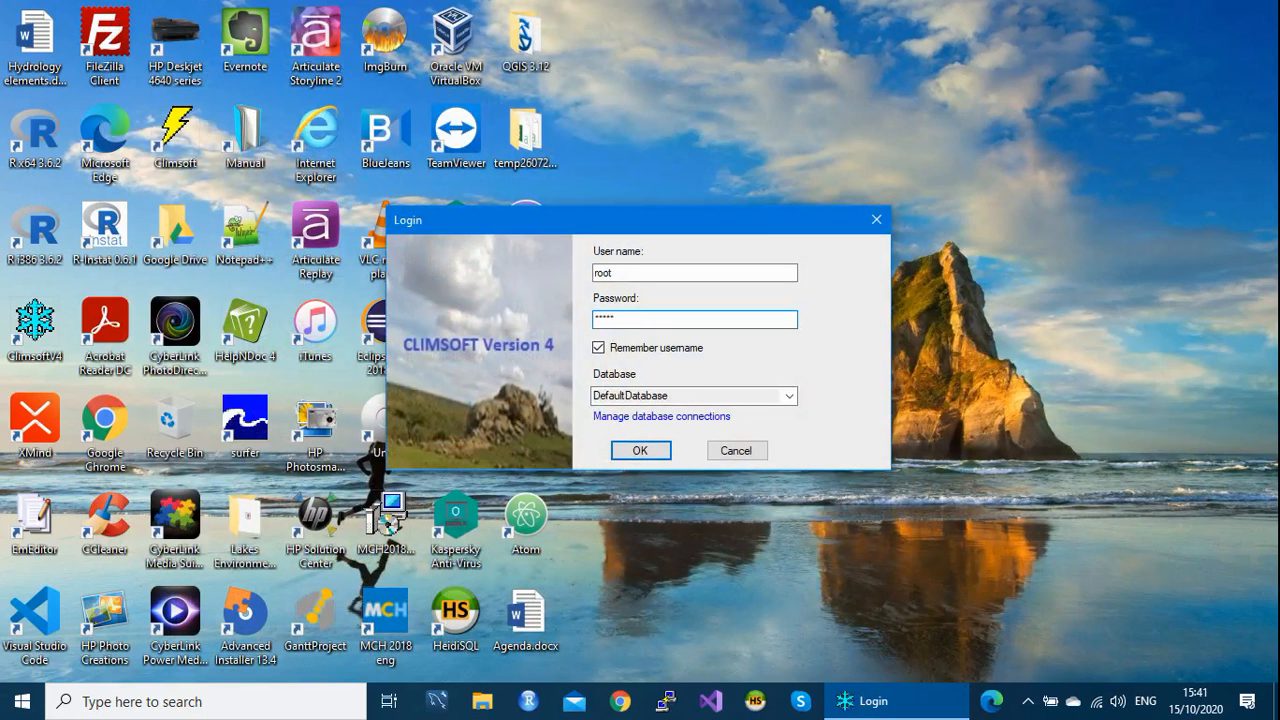
{"action": "key", "text": "Return"}
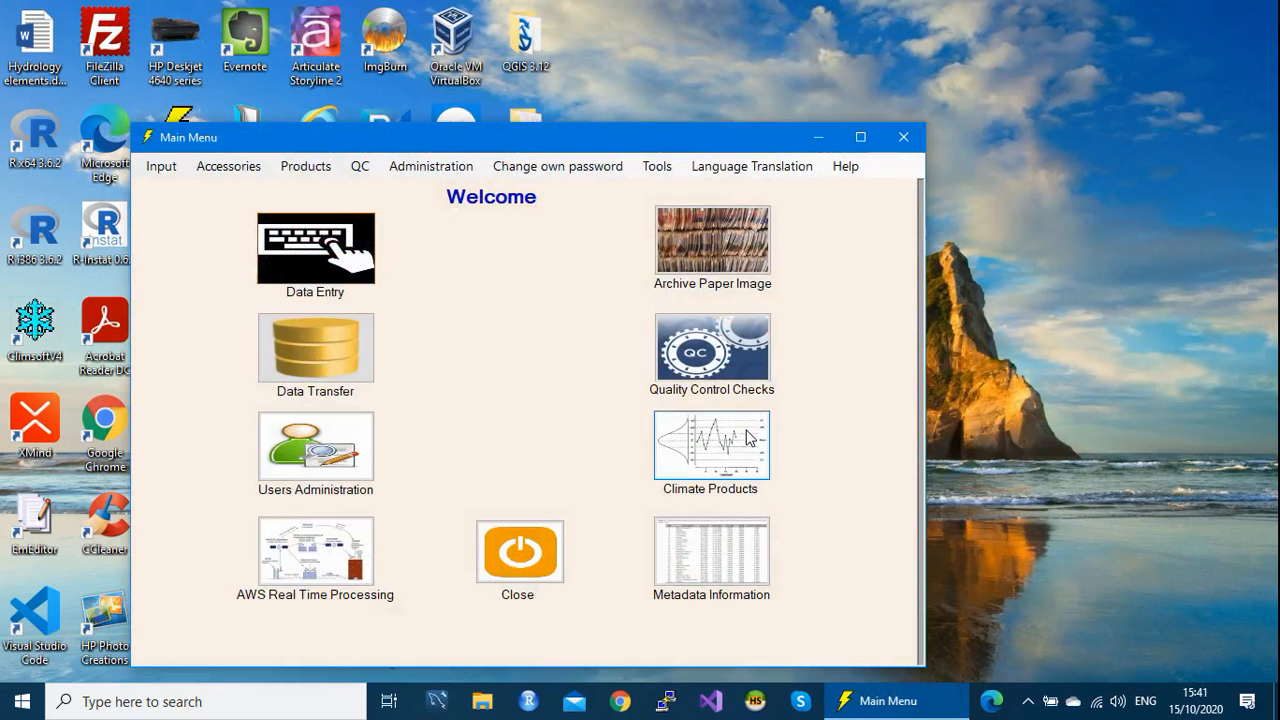
{"action": "left_click", "coordinate": [332, 362]}
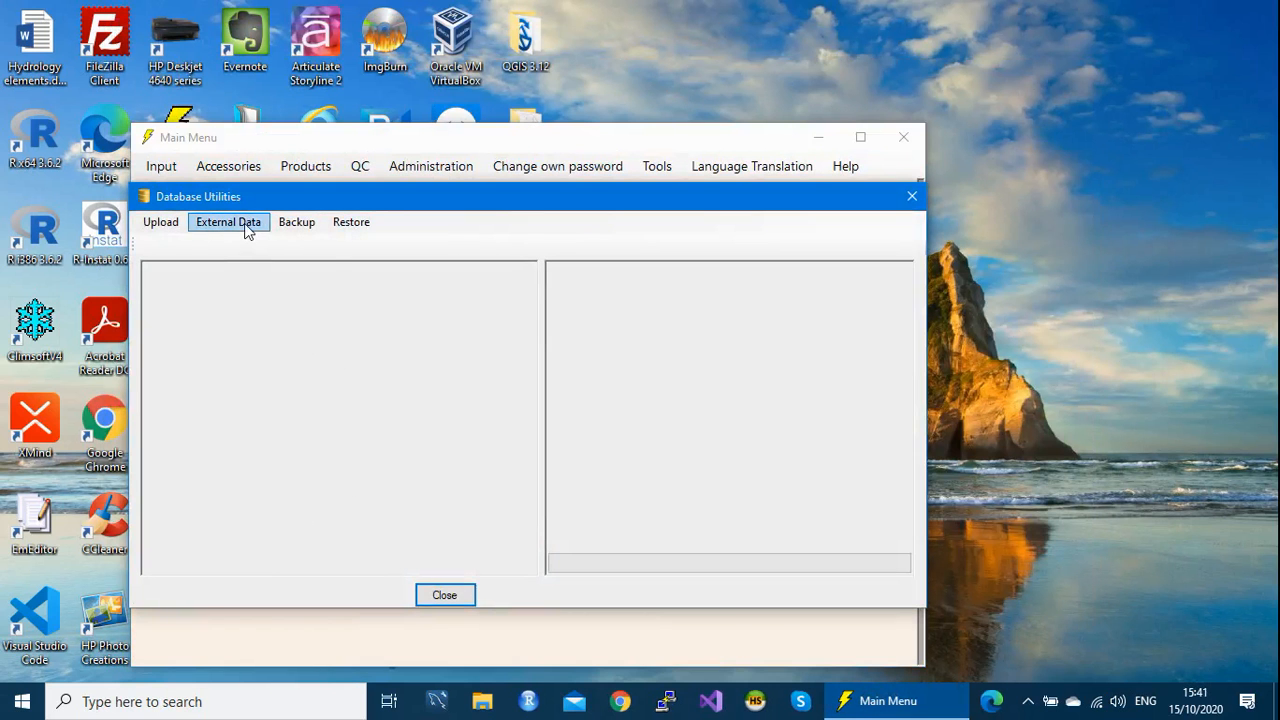
Step: Open the CLICOM Synop import tool from the external data import sources
{"action": "left_click", "coordinate": [246, 228]}
{"action": "mouse_move", "coordinate": [247, 242]}
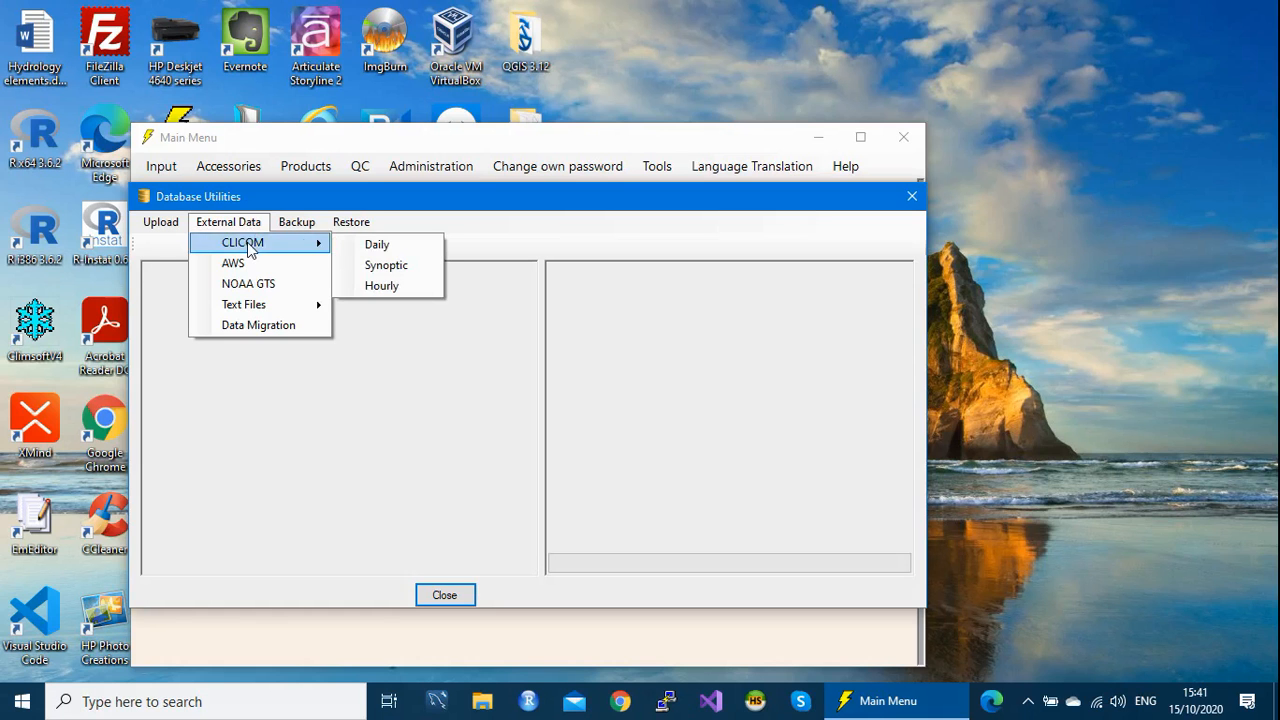
{"action": "left_click", "coordinate": [416, 266]}
{"action": "left_click_drag", "start_coordinate": [605, 50], "coordinate": [655, 49]}
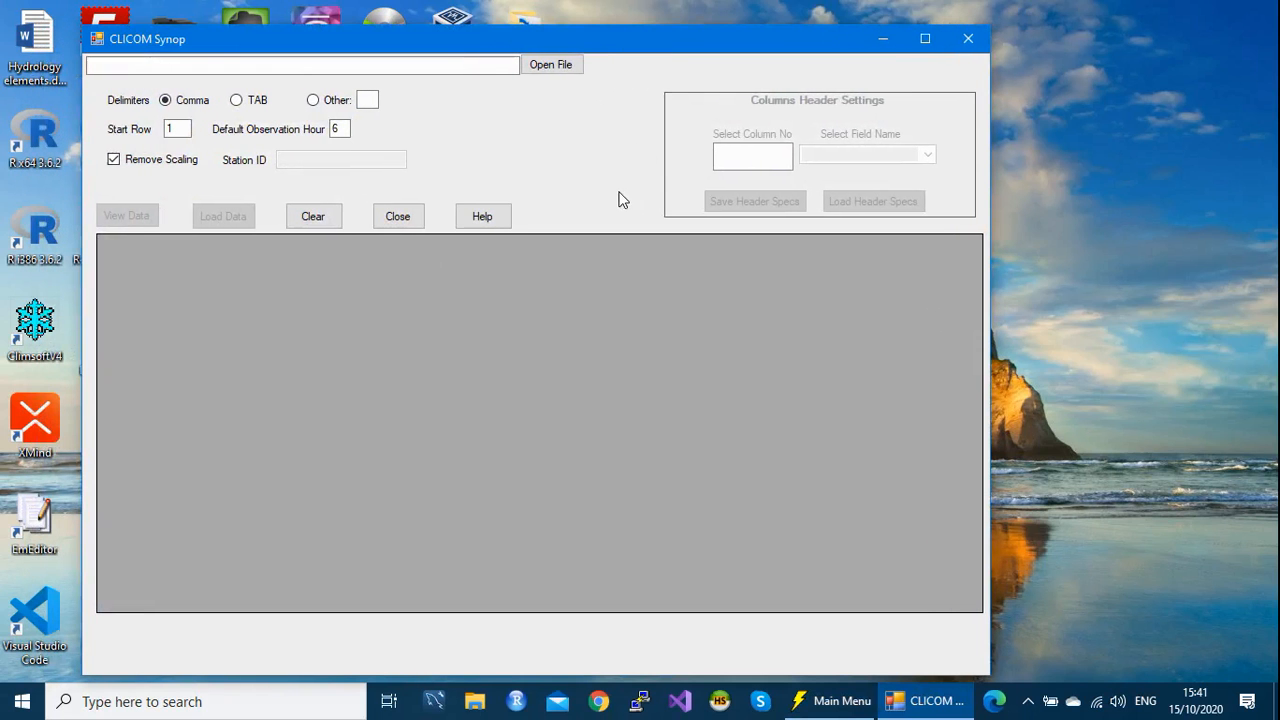
Step: Choose Clicom_Synop_1024.txt from sample_data_Clicom as the file to import
{"action": "left_click", "coordinate": [560, 72]}
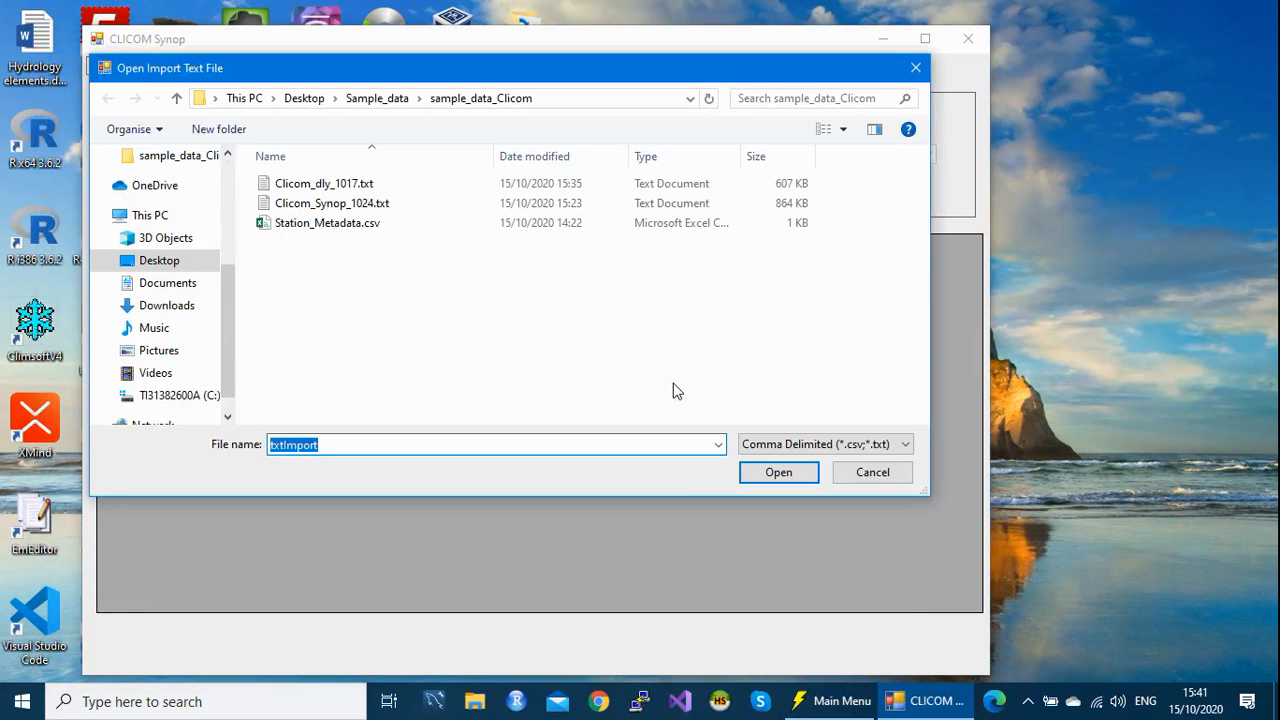
{"action": "left_click", "coordinate": [326, 206]}
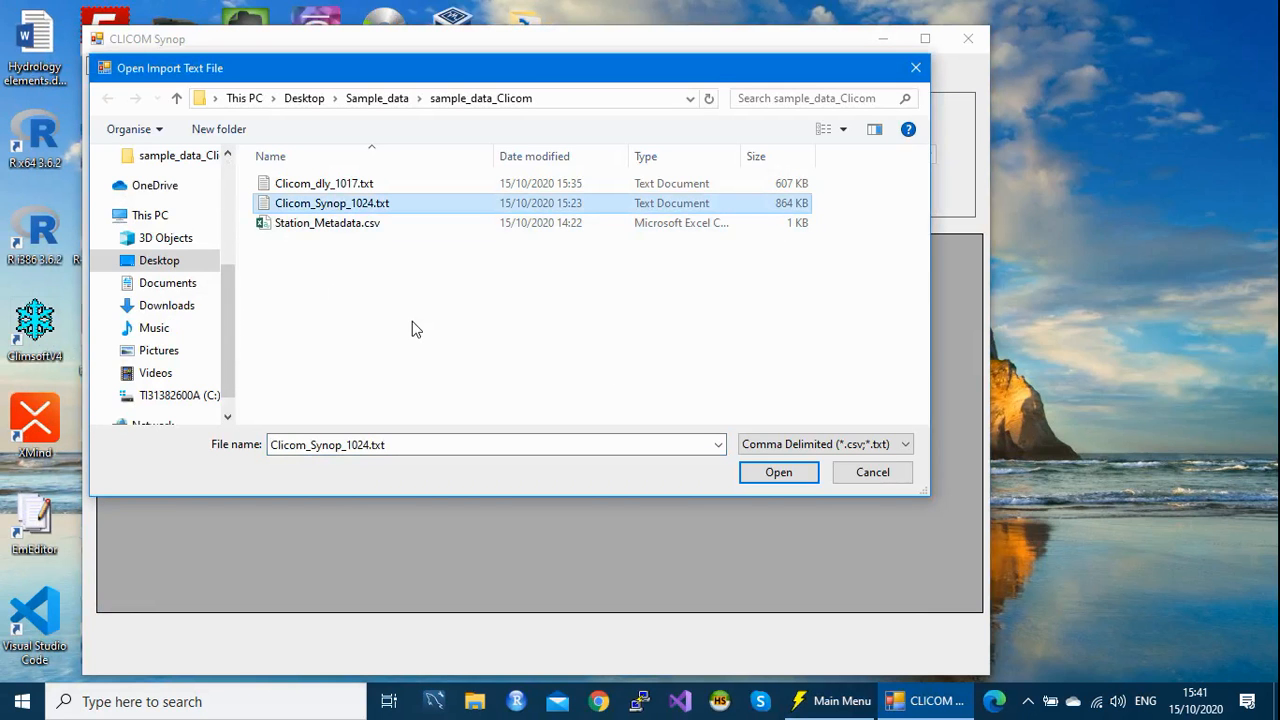
{"action": "left_click", "coordinate": [779, 476]}
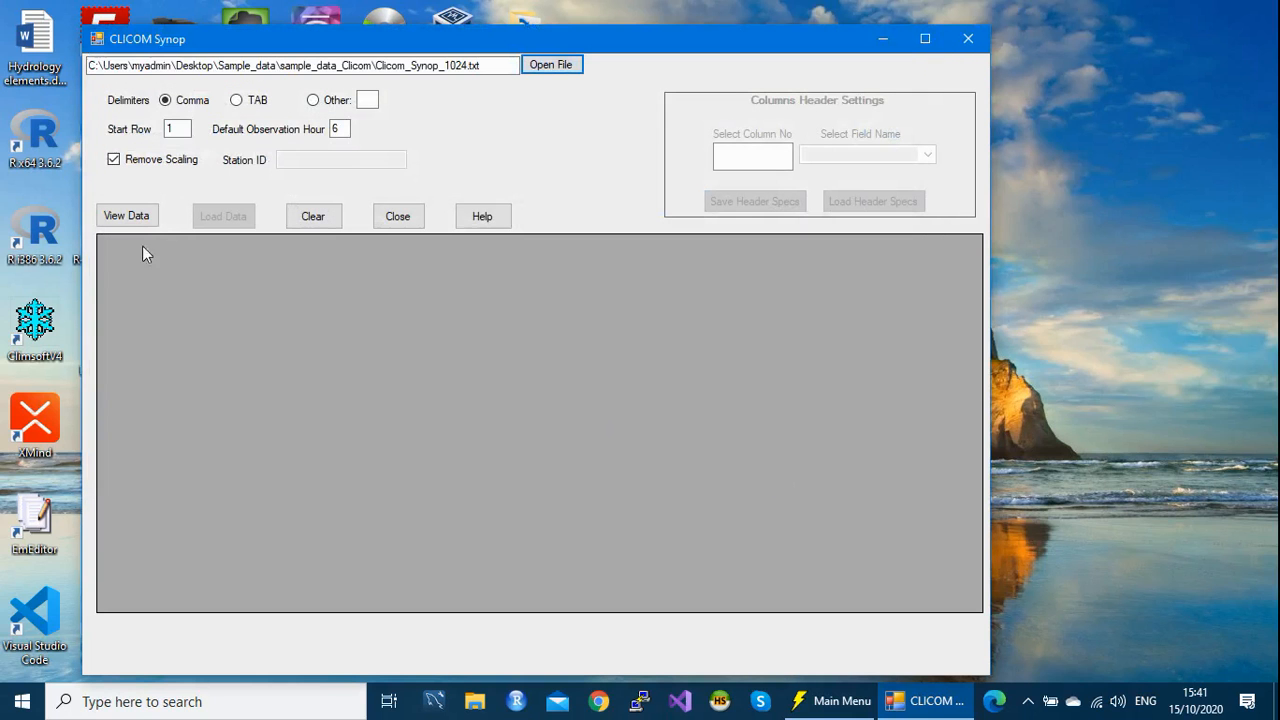
Step: Preview the Synop rows for station 1024, element 101 from 1949-01-01, with Remove Scaling ticked
{"action": "left_click", "coordinate": [122, 219]}
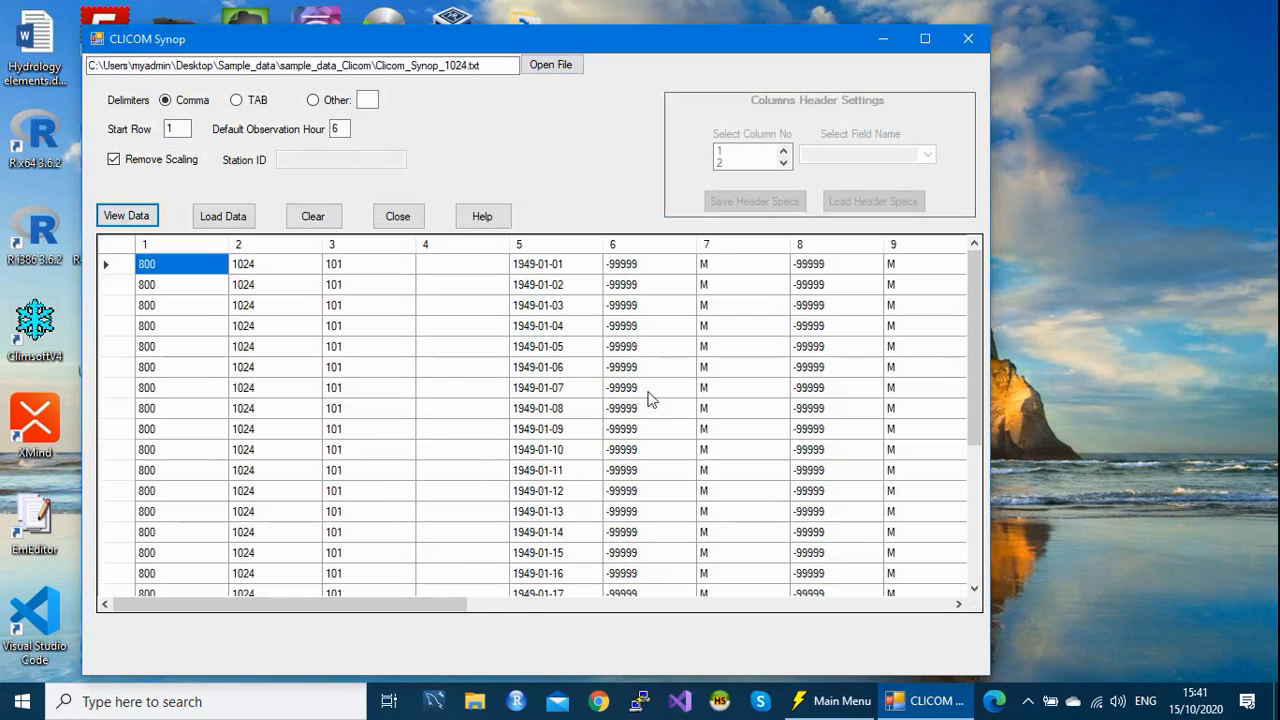
{"action": "left_click_drag", "start_coordinate": [978, 280], "coordinate": [951, 300]}
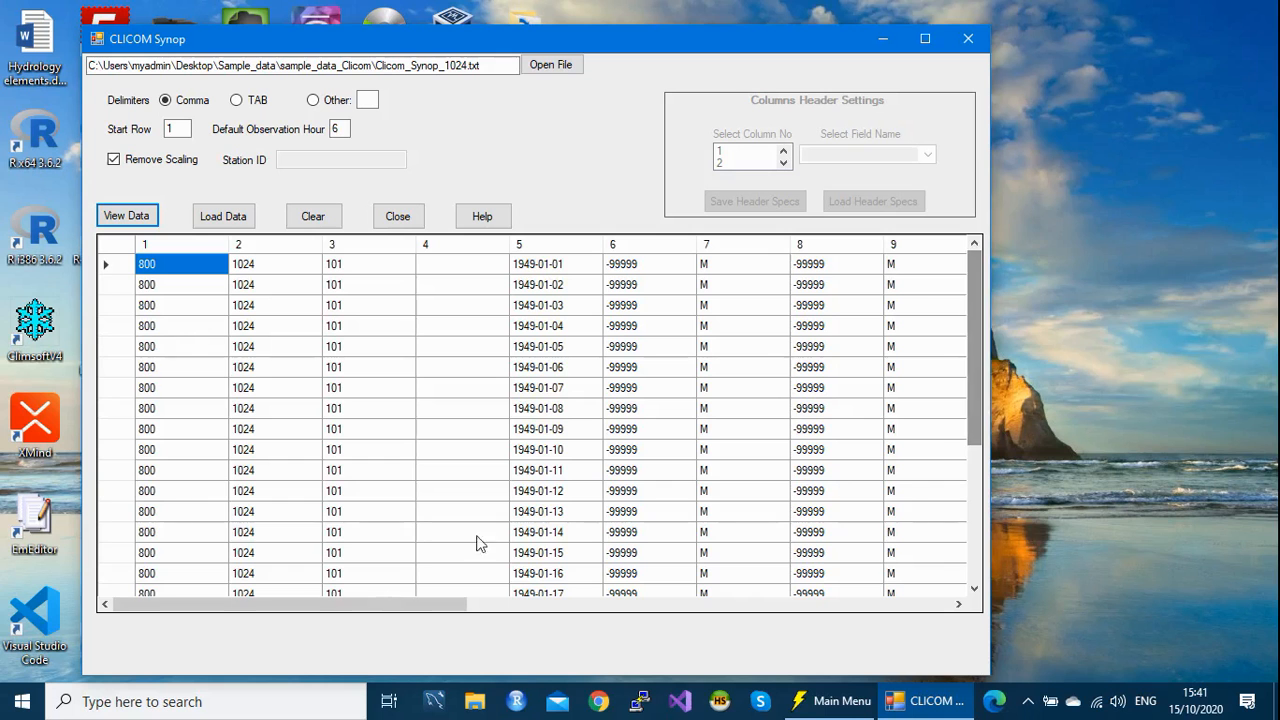
{"action": "left_click_drag", "start_coordinate": [278, 612], "coordinate": [140, 612]}
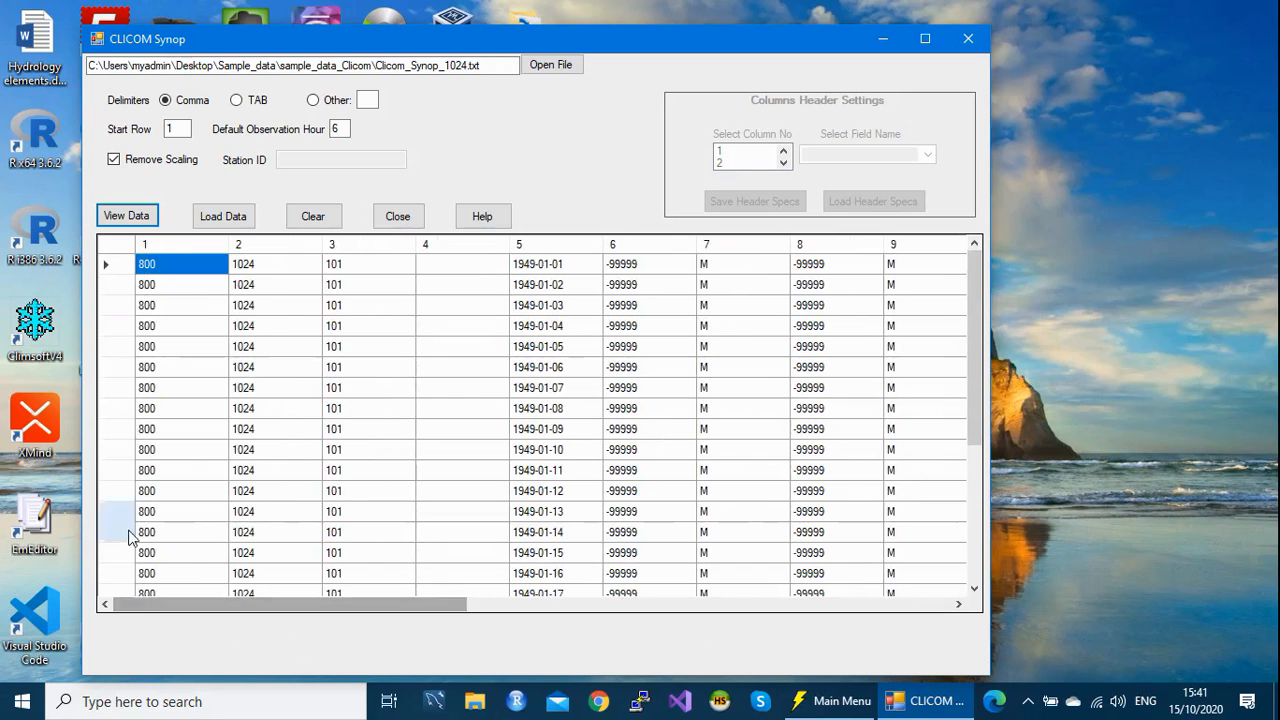
{"action": "left_click", "coordinate": [113, 158]}
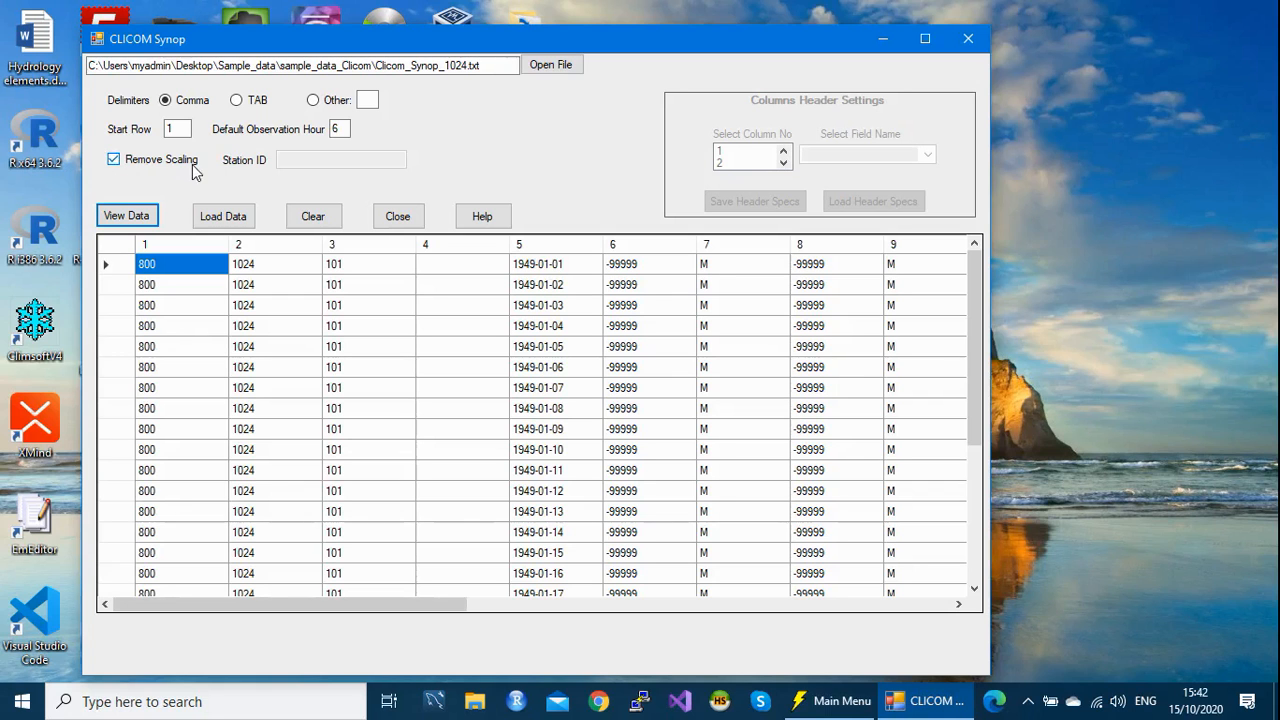
{"action": "left_click_drag", "start_coordinate": [975, 327], "coordinate": [931, 307]}
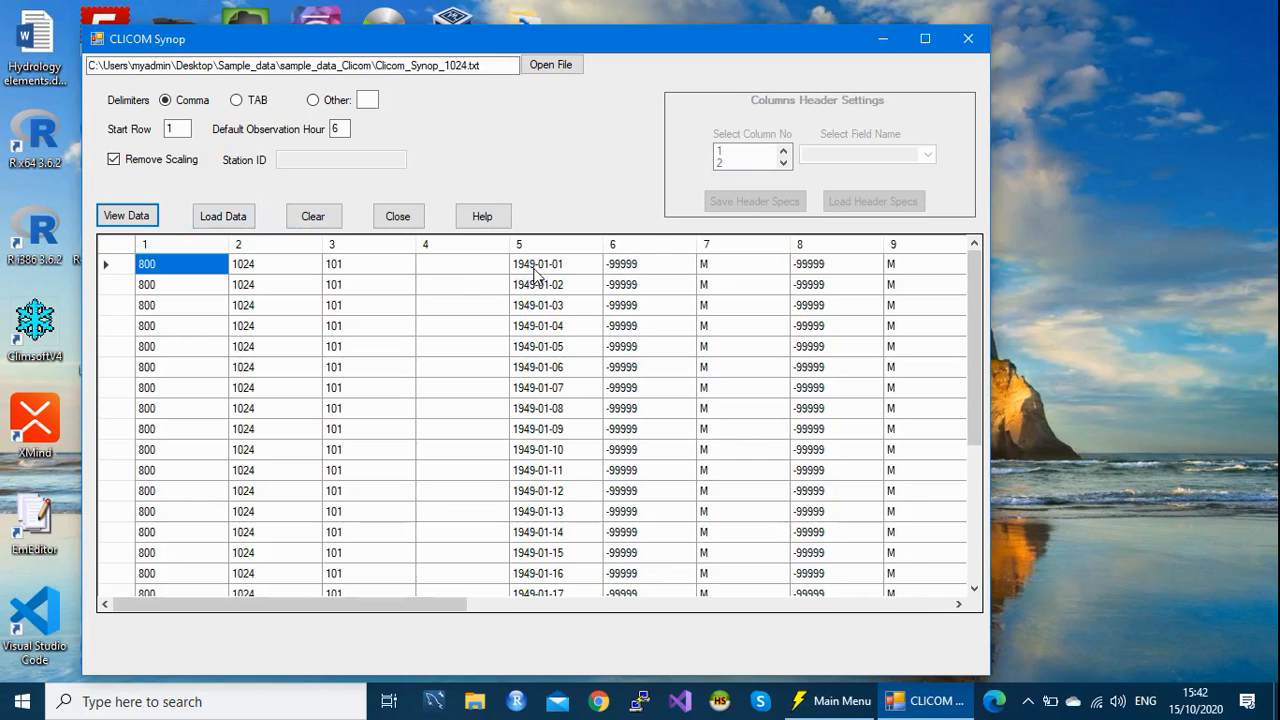
Step: Load the previewed Synop data into the database, then close the CLICOM Synop window once finished
{"action": "left_click", "coordinate": [240, 228]}
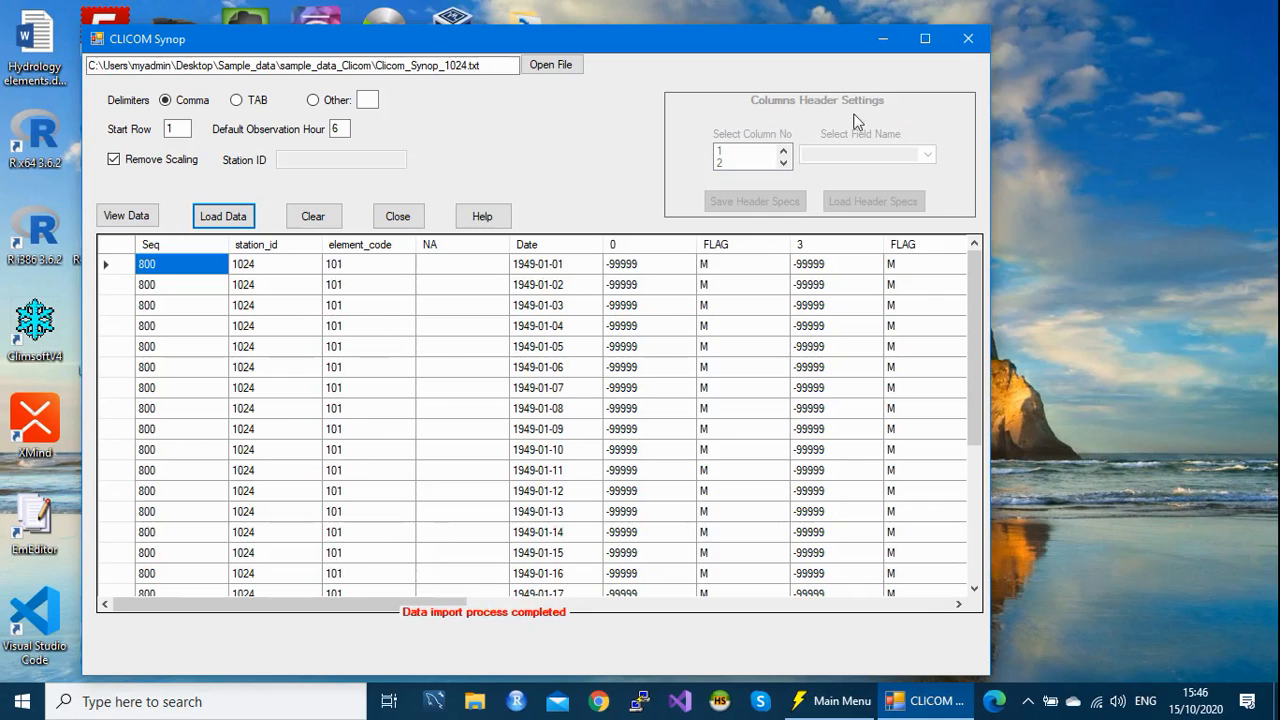
{"action": "left_click", "coordinate": [968, 40]}
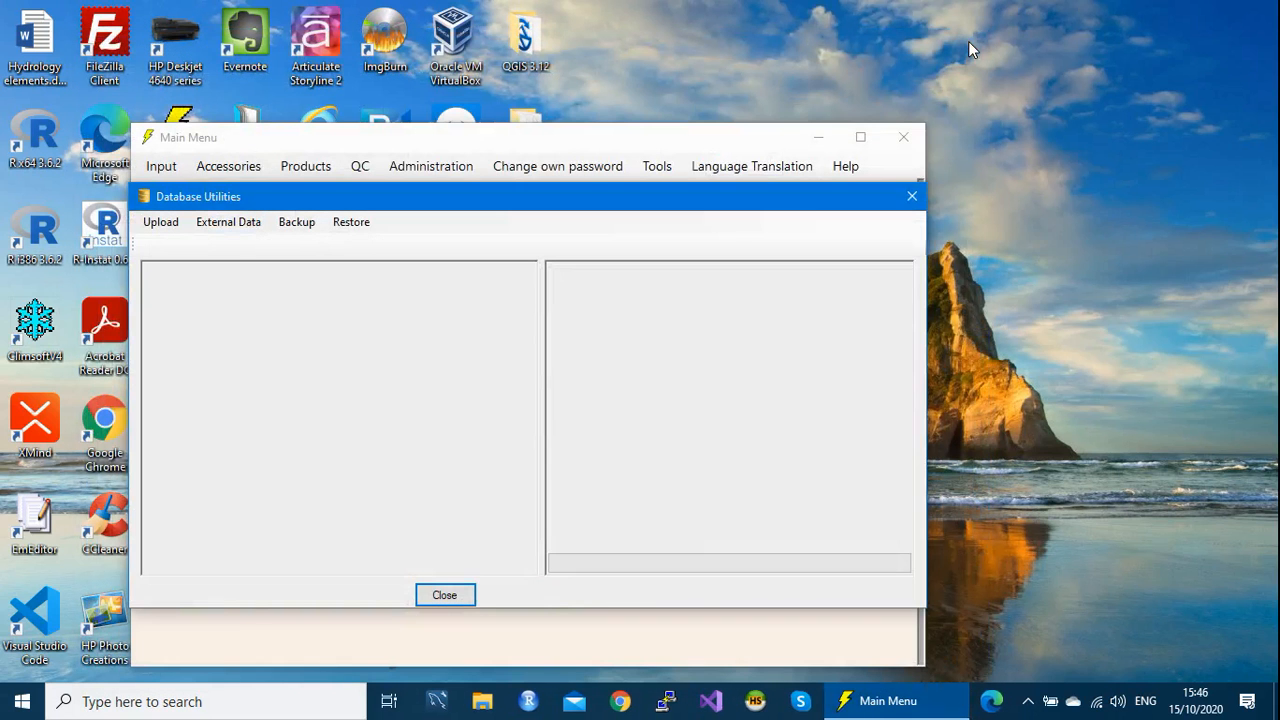
Step: Close Database Utilities and go to Administration > Update Observations from the Main Menu
{"action": "left_click", "coordinate": [907, 197]}
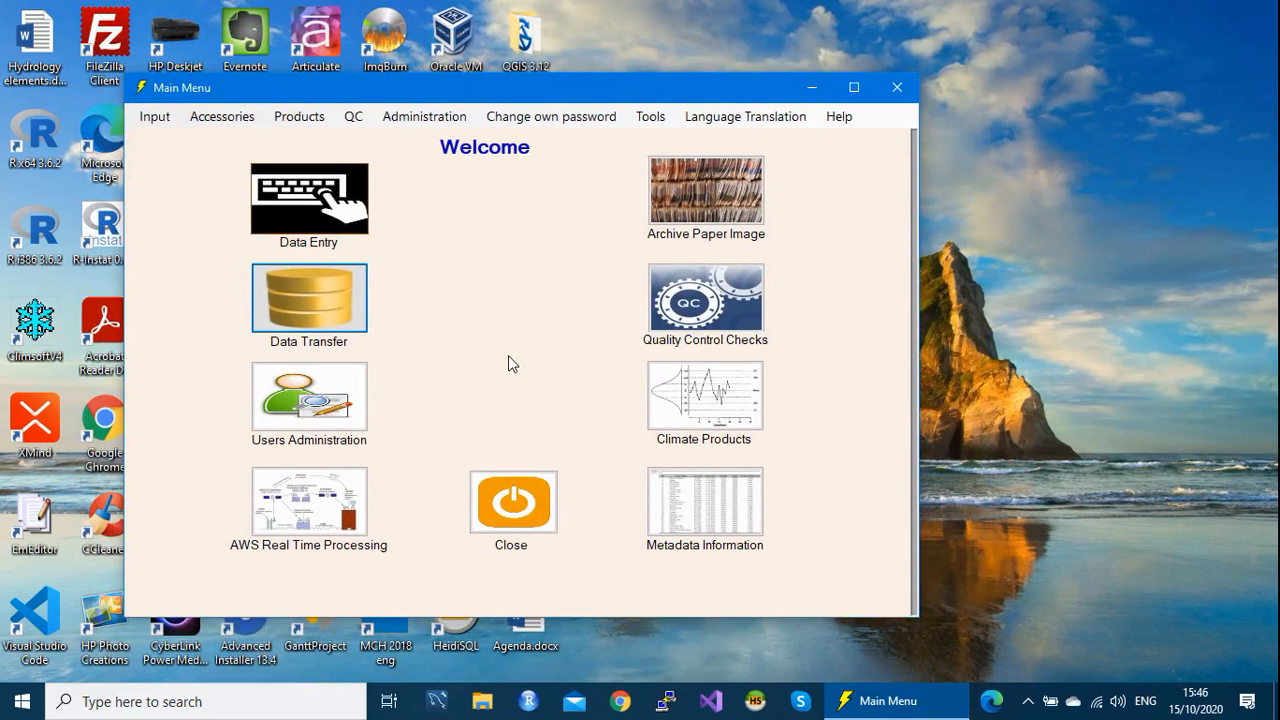
{"action": "left_click", "coordinate": [424, 128]}
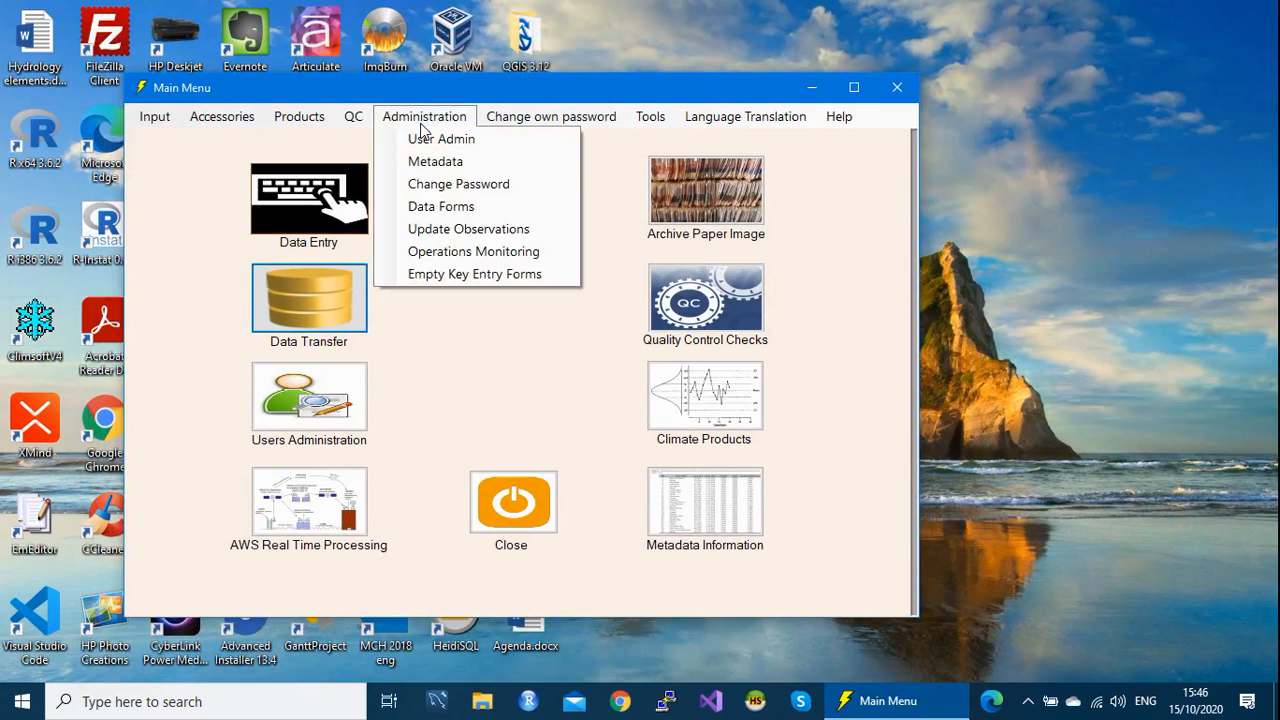
{"action": "left_click", "coordinate": [472, 232]}
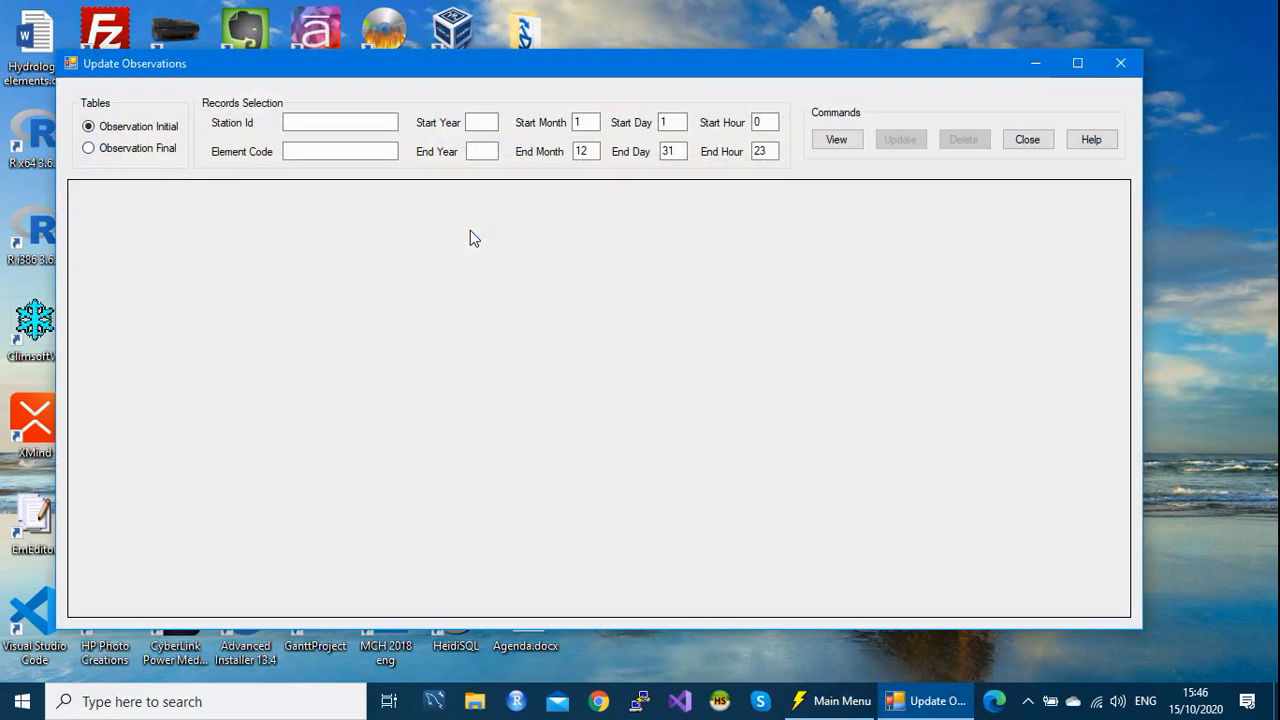
Step: View records for Station Id 1024, Element Code 101, Start Year 1949, End Year 1960
{"action": "left_click", "coordinate": [299, 122]}
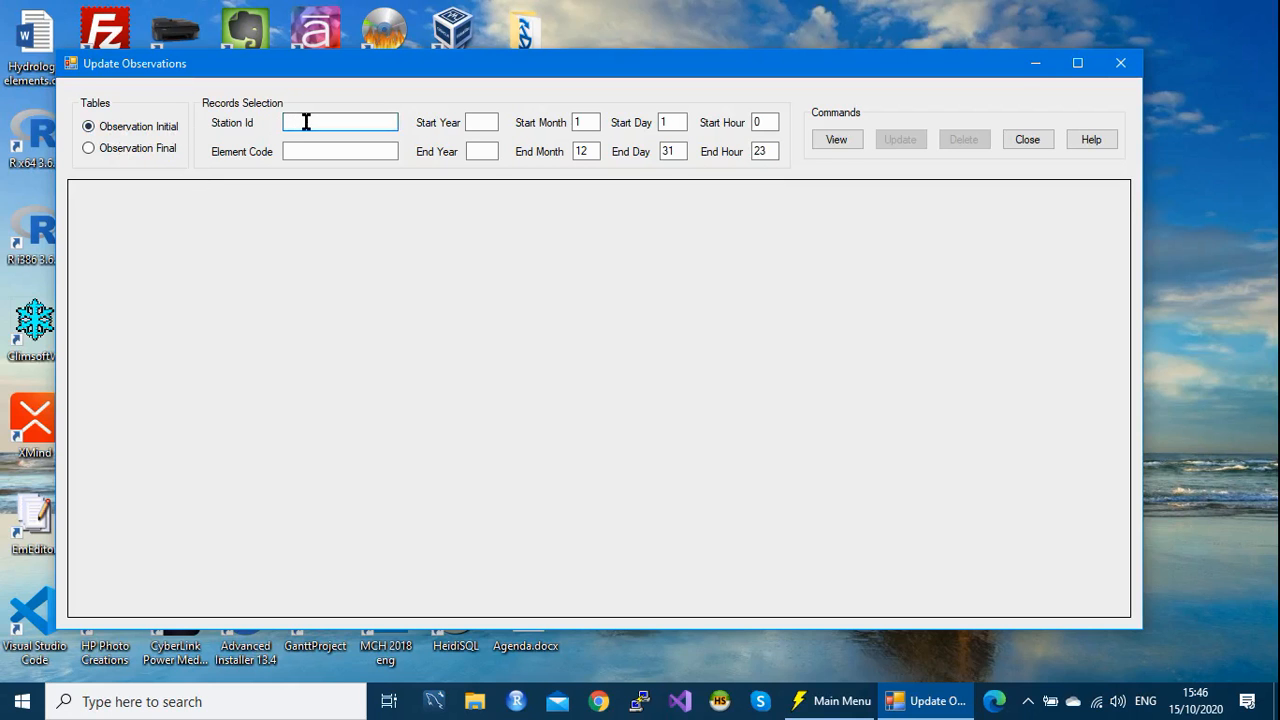
{"action": "type", "text": "1024"}
{"action": "left_click", "coordinate": [297, 153]}
{"action": "type", "text": "101"}
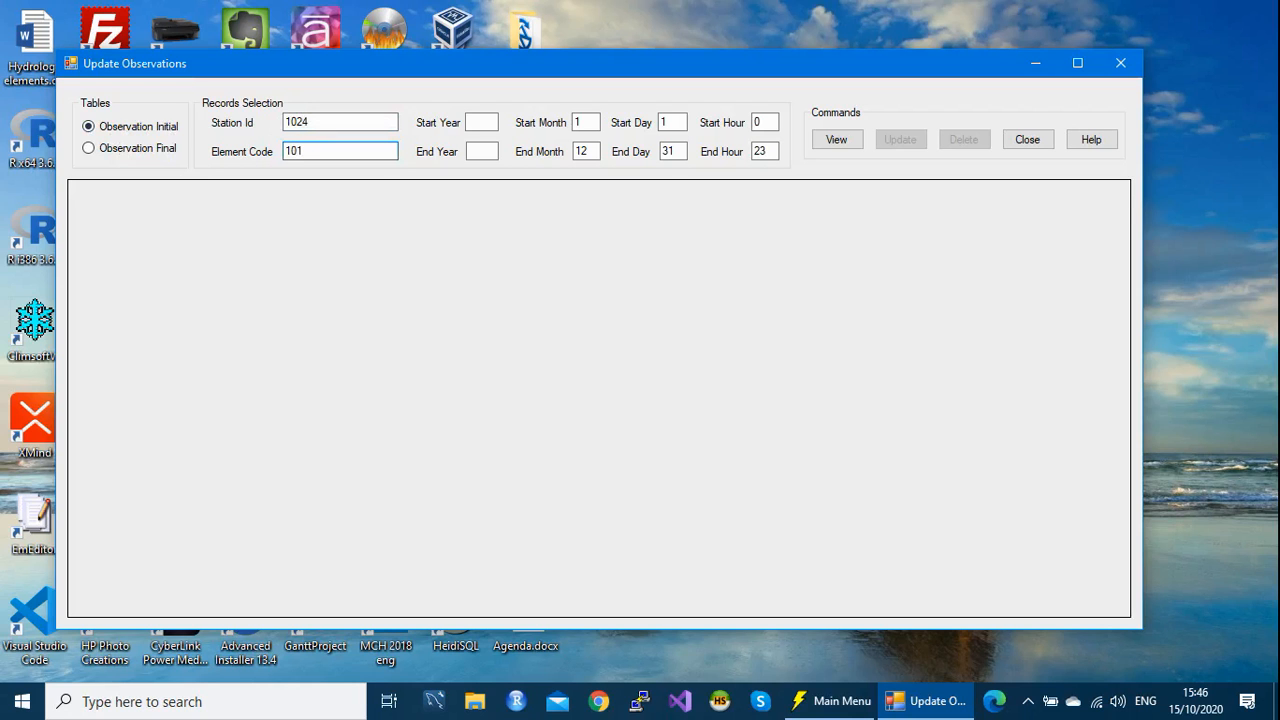
{"action": "left_click", "coordinate": [480, 120]}
{"action": "type", "text": "14"}
{"action": "key", "text": "BackSpace"}
{"action": "type", "text": "949"}
{"action": "left_click", "coordinate": [487, 151]}
{"action": "type", "text": "1960"}
{"action": "left_click", "coordinate": [838, 145]}
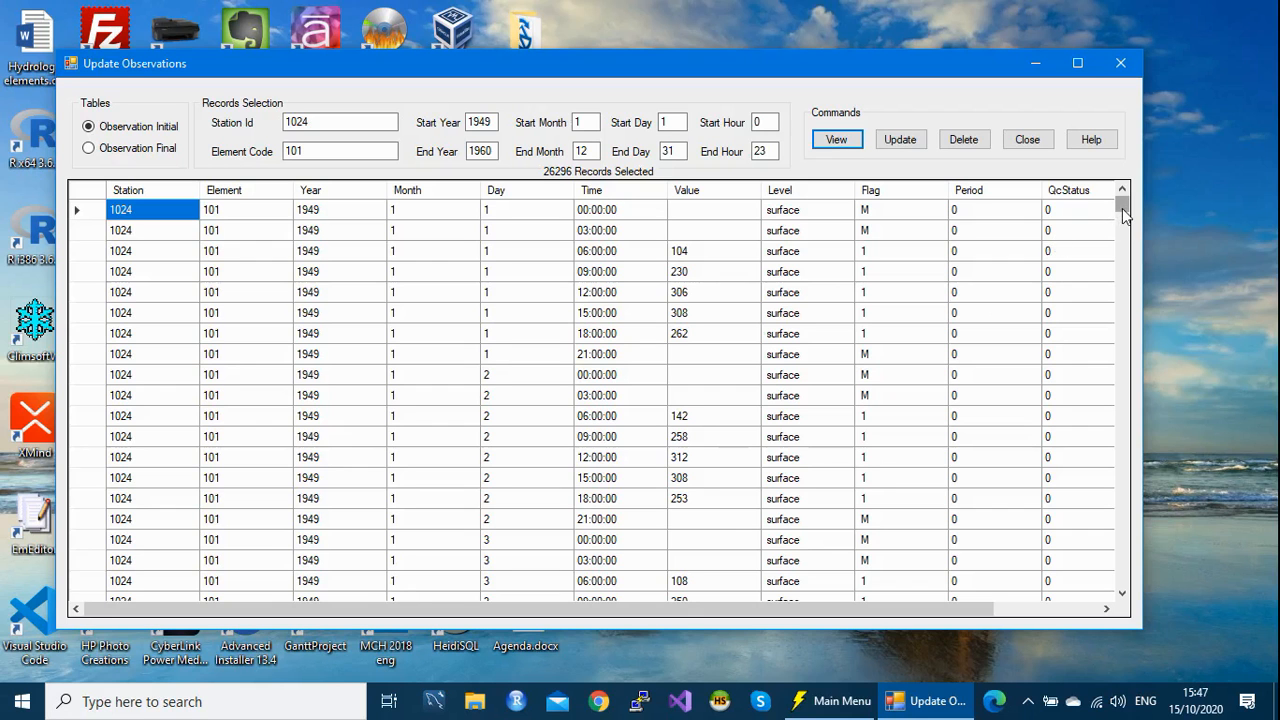
Step: Scroll through the 26296 station 1024 element 101 records into the 1950s
{"action": "left_click_drag", "start_coordinate": [1122, 208], "coordinate": [1103, 350]}
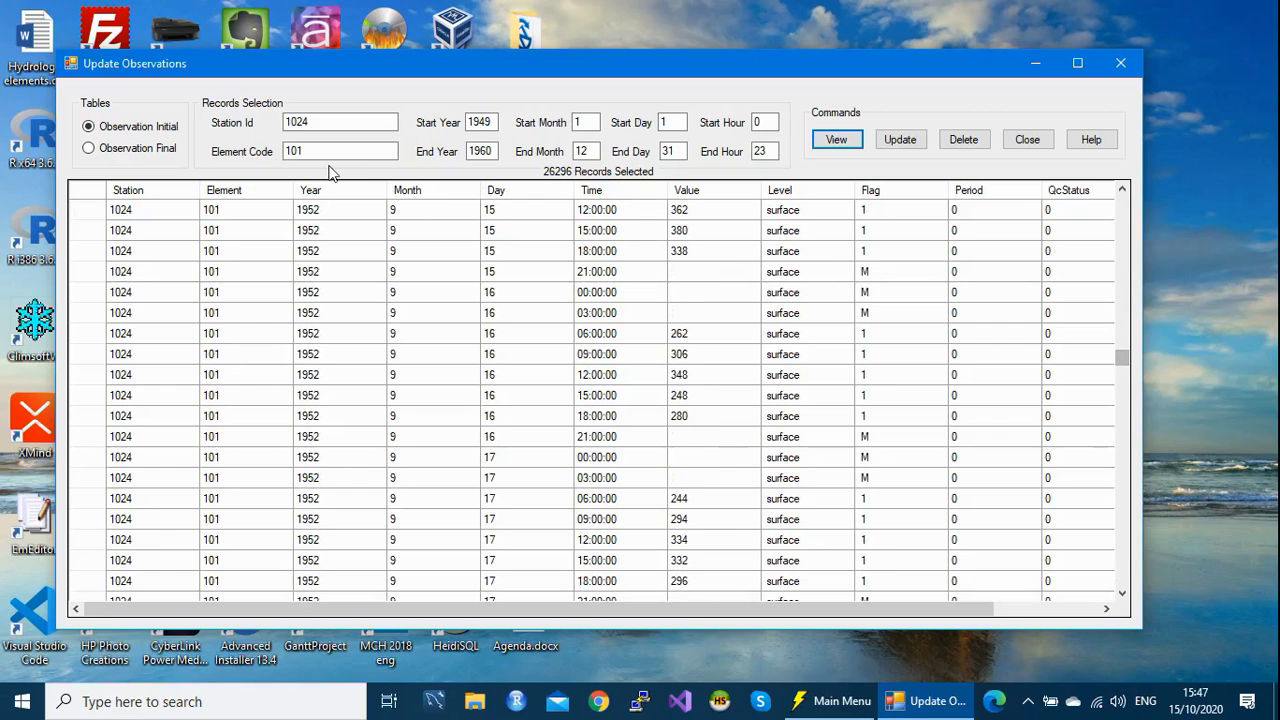
Step: Change the element code to 102 and list station 1024's records
{"action": "left_click_drag", "start_coordinate": [312, 145], "coordinate": [295, 145]}
{"action": "type", "text": "02"}
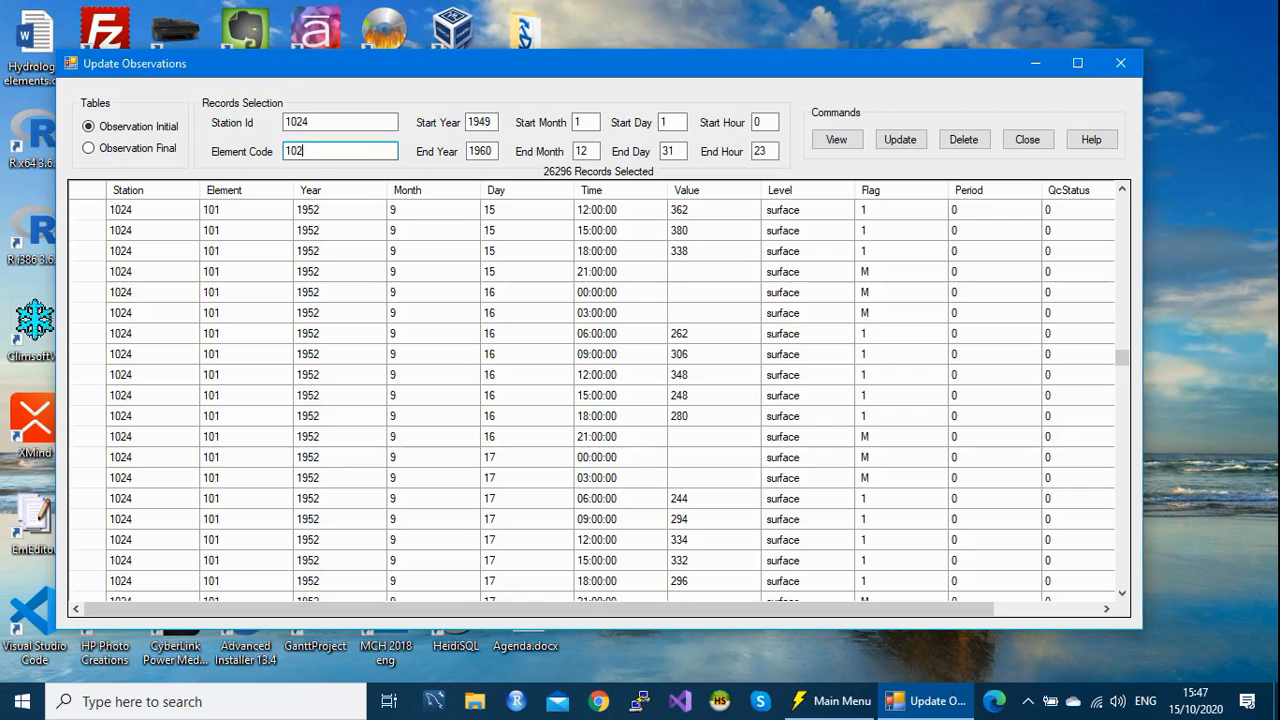
{"action": "left_click", "coordinate": [838, 145]}
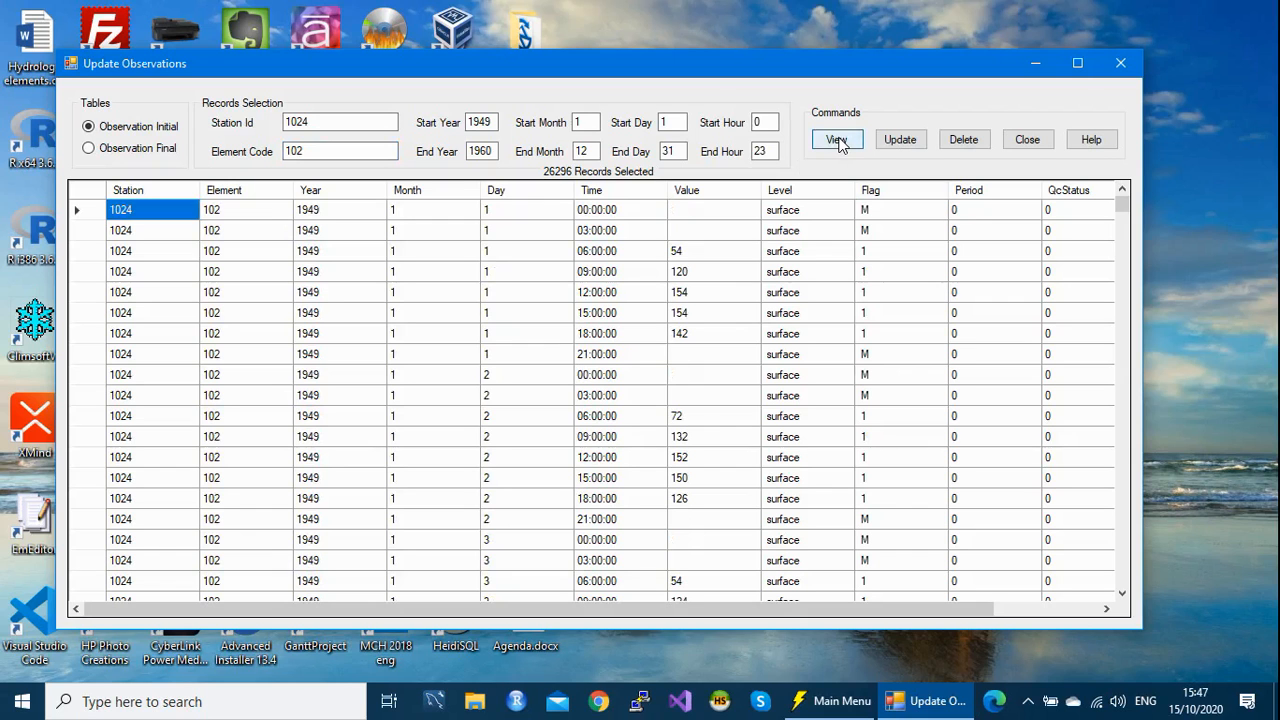
Step: Change the element code to 103, list the records and scroll through them
{"action": "left_click", "coordinate": [305, 148]}
{"action": "left_click_drag", "start_coordinate": [305, 148], "coordinate": [298, 147]}
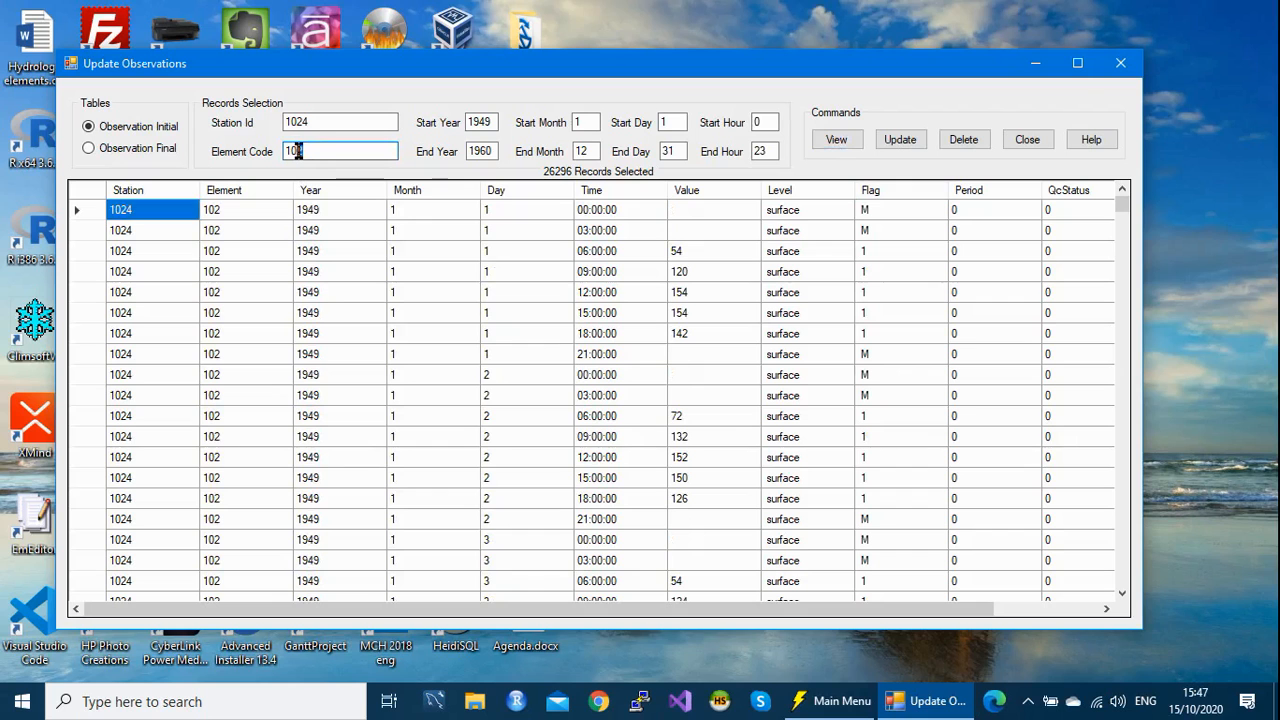
{"action": "type", "text": "3"}
{"action": "left_click", "coordinate": [836, 142]}
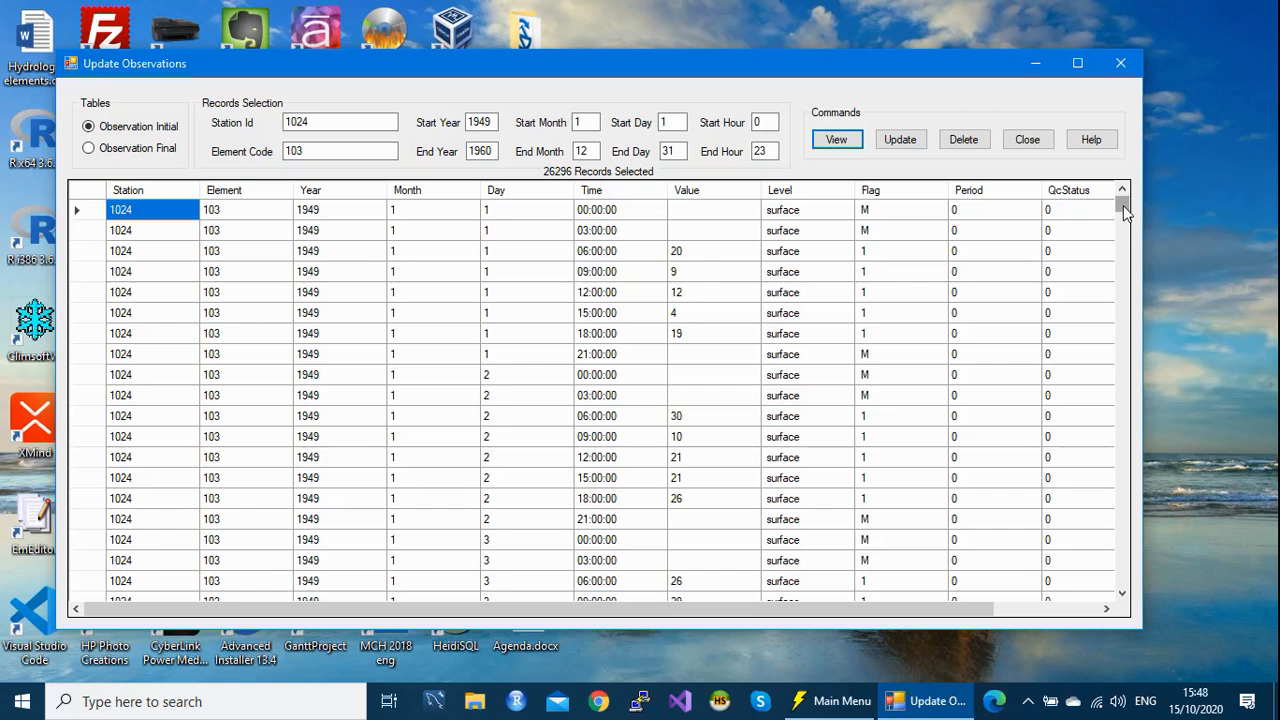
{"action": "left_click_drag", "start_coordinate": [1123, 205], "coordinate": [1094, 171]}
Step: List the daily records for station 1017, element 3
{"action": "left_click", "coordinate": [314, 123]}
{"action": "double_click", "coordinate": [314, 123]}
{"action": "type", "text": "10"}
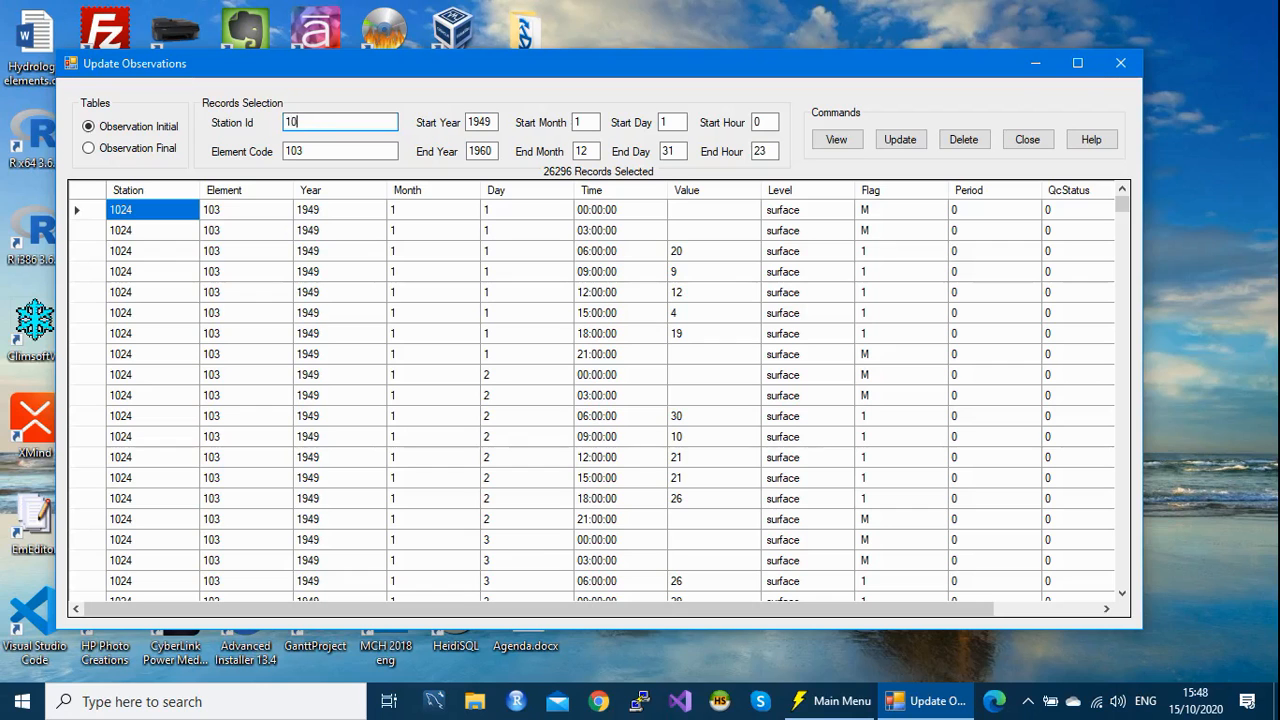
{"action": "type", "text": "17"}
{"action": "left_click", "coordinate": [309, 149]}
{"action": "left_click_drag", "start_coordinate": [309, 149], "coordinate": [283, 146]}
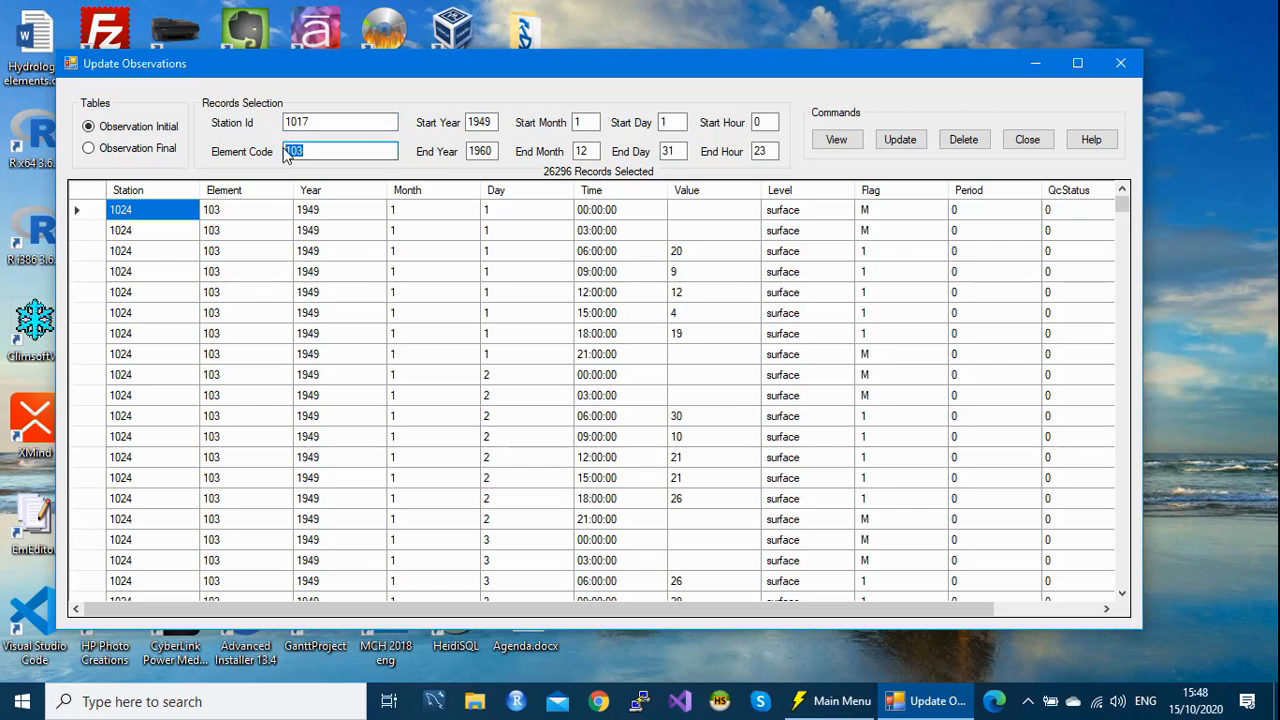
{"action": "type", "text": "3"}
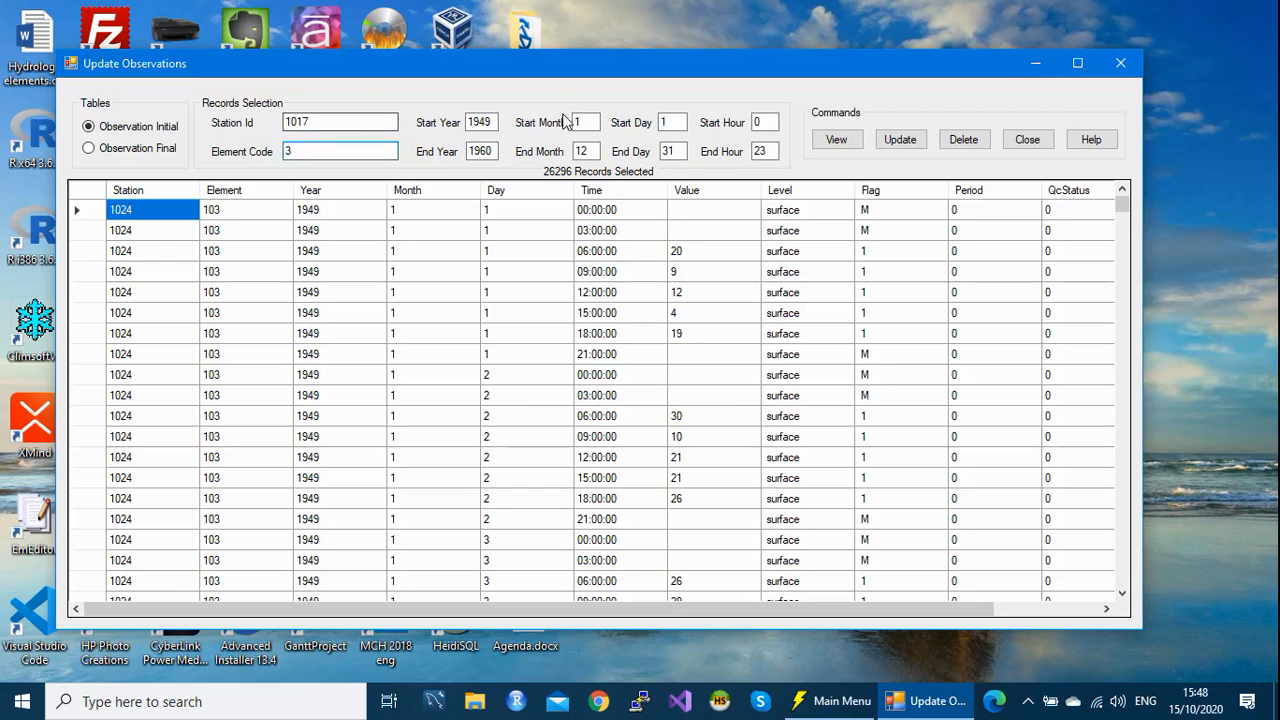
{"action": "left_click", "coordinate": [837, 140]}
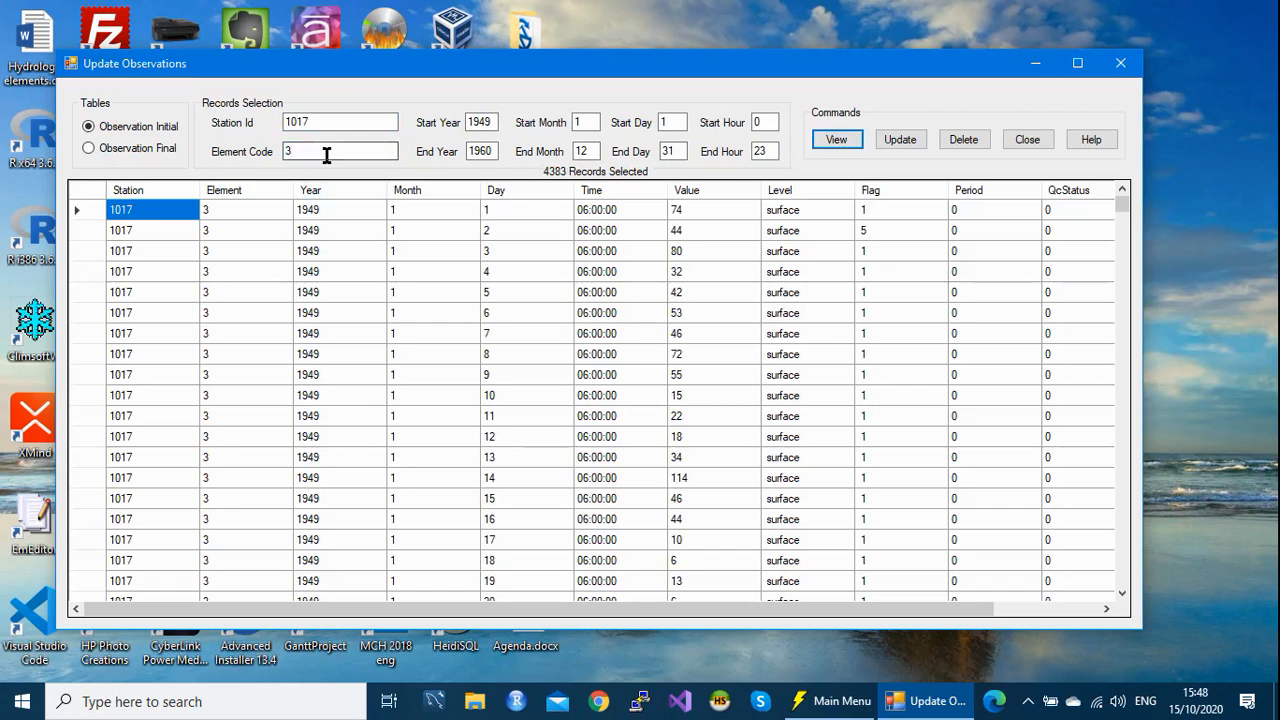
Step: Switch the element code to 2 and list station 1017's records
{"action": "left_click_drag", "start_coordinate": [312, 151], "coordinate": [271, 153]}
{"action": "type", "text": "2"}
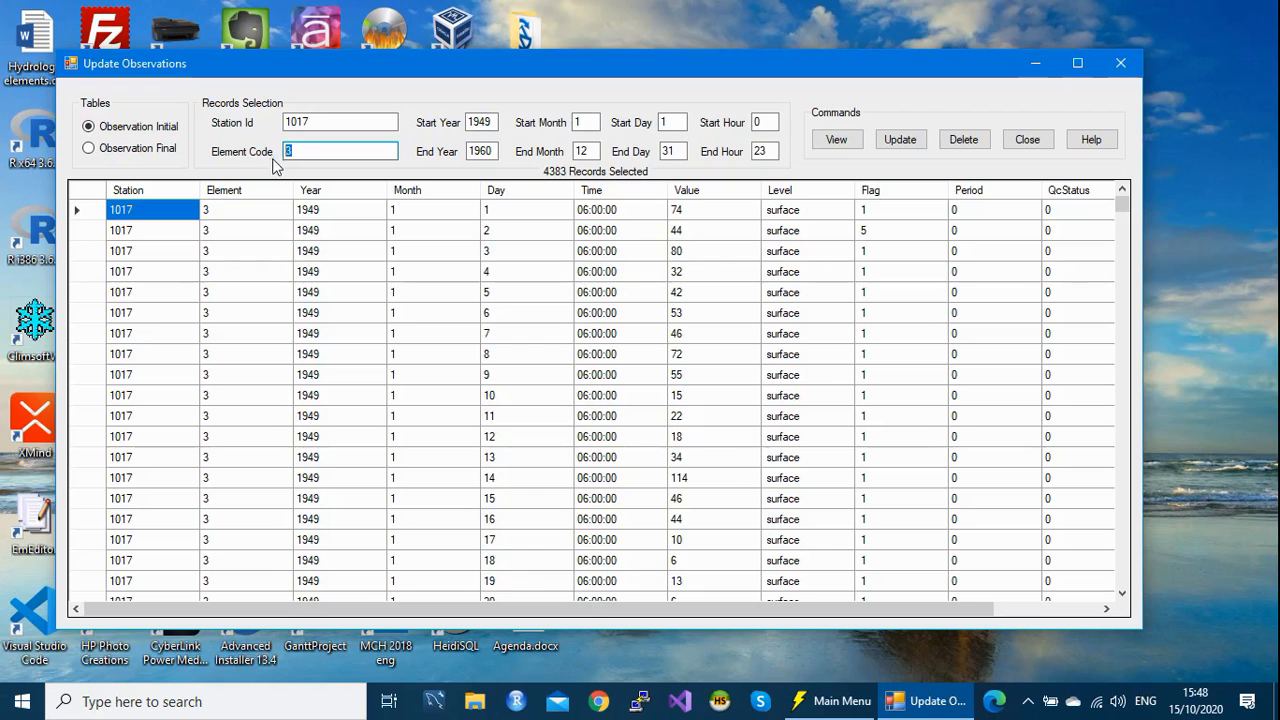
{"action": "left_click", "coordinate": [838, 141]}
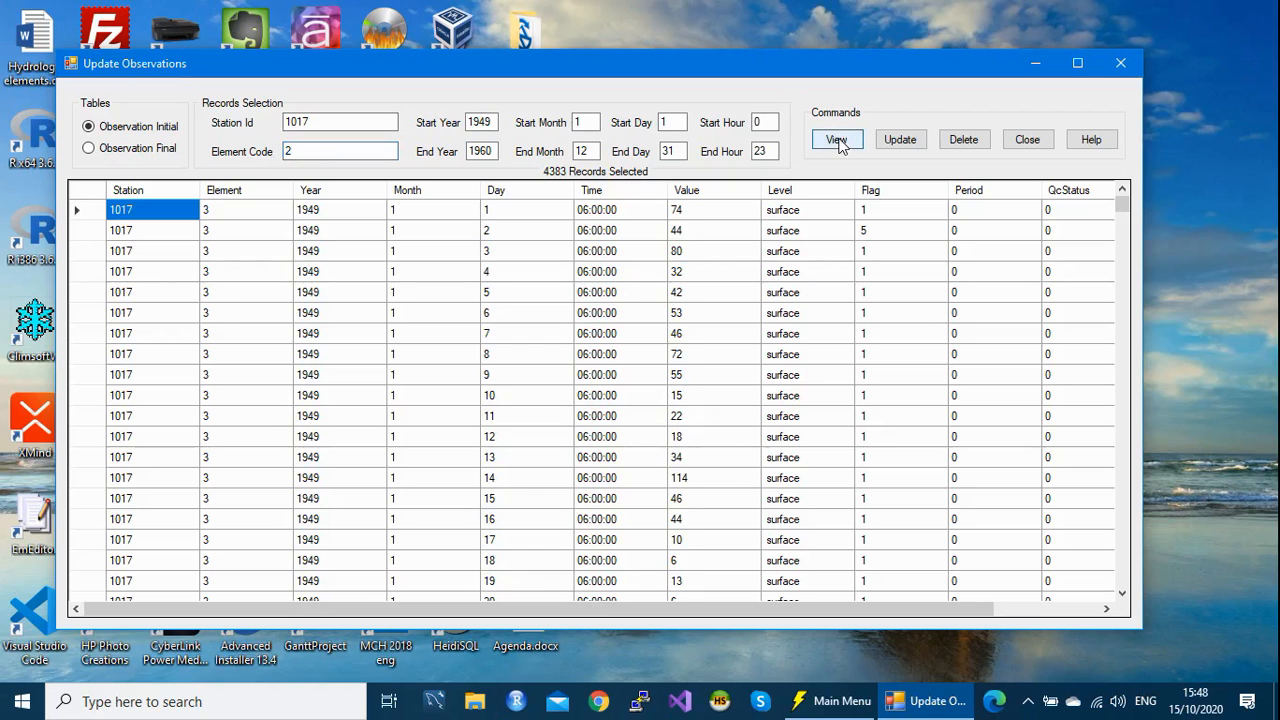